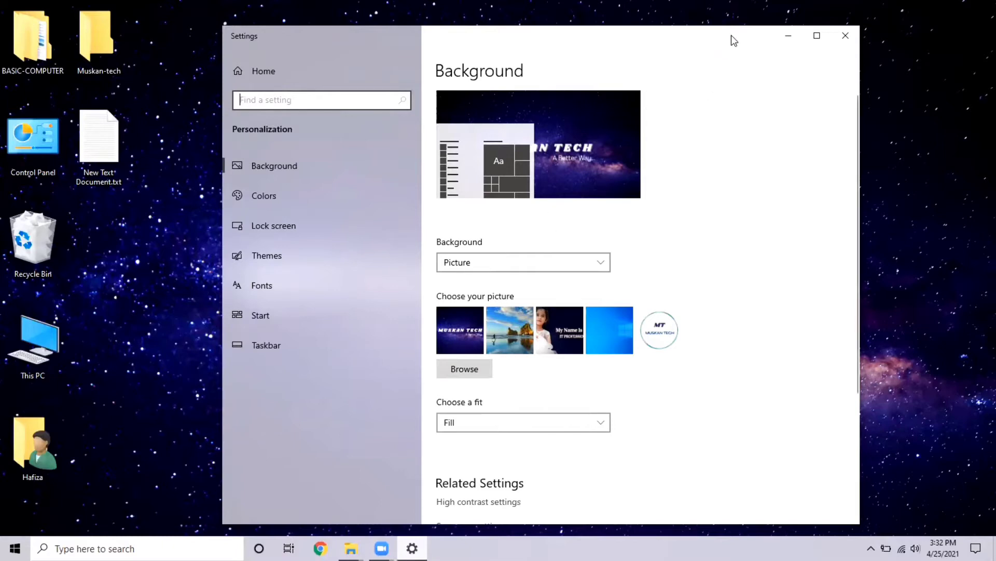
Step: Keep the background type as Picture and apply the round Muskan Tech logo, followed by the beach rock picture, as wallpaper
{"action": "left_click_drag", "start_coordinate": [731, 35], "coordinate": [536, 41]}
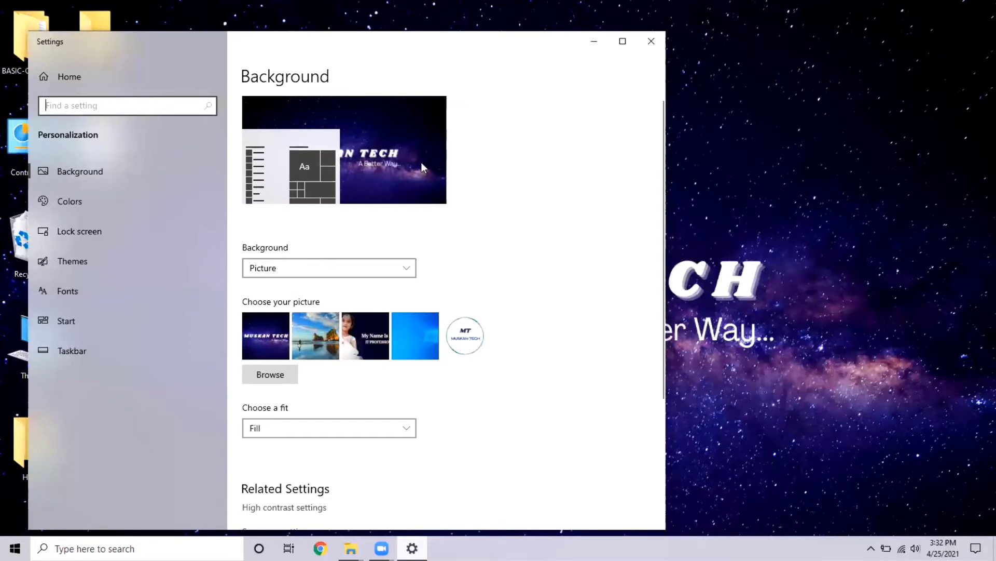
{"action": "left_click", "coordinate": [410, 270]}
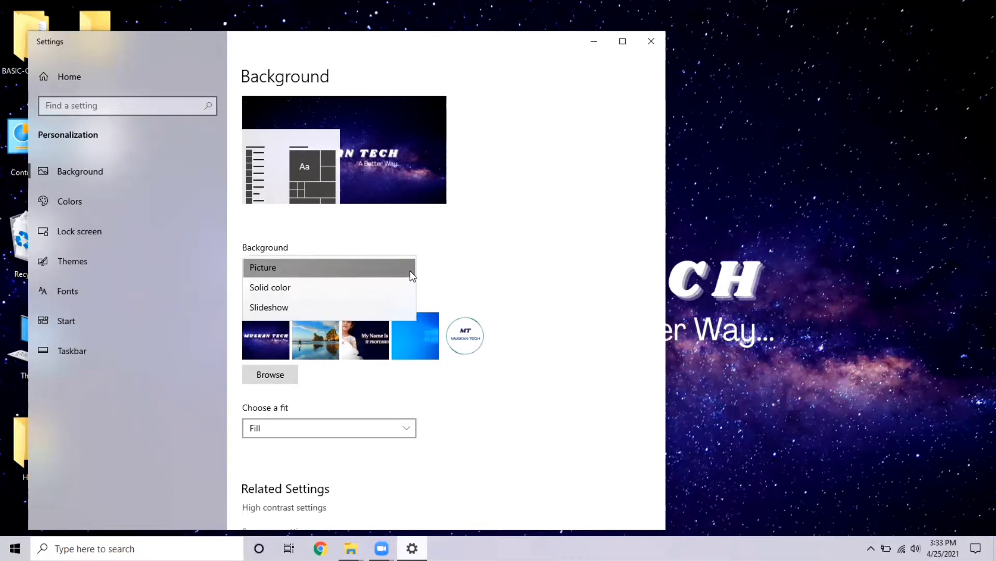
{"action": "left_click", "coordinate": [389, 270]}
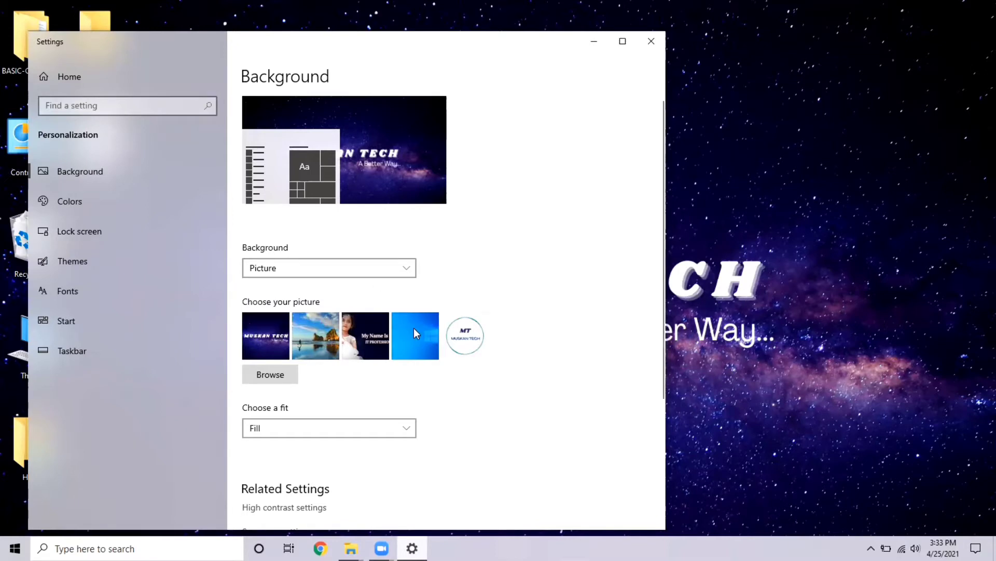
{"action": "left_click", "coordinate": [476, 345]}
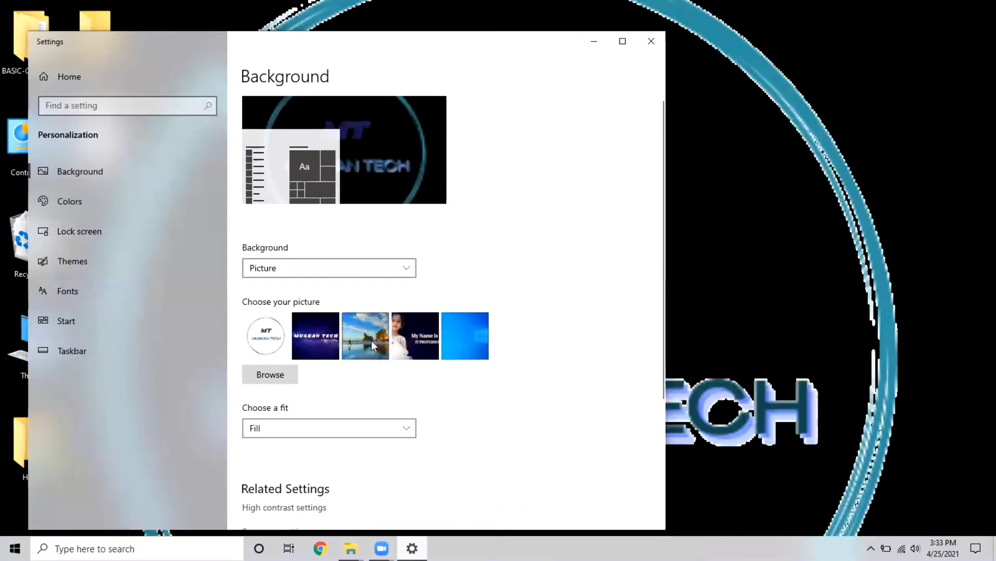
{"action": "left_click", "coordinate": [371, 341]}
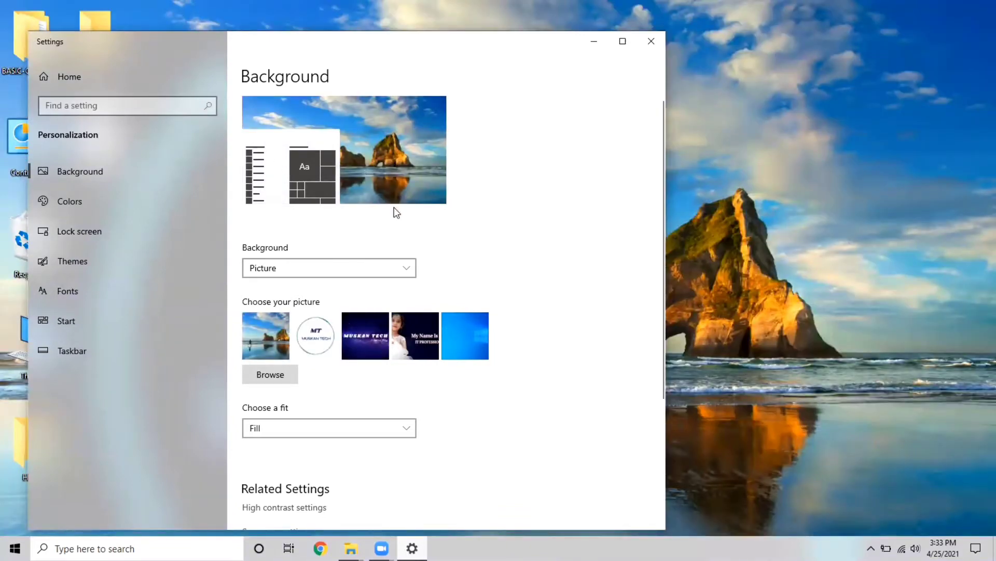
Step: Set Untitled design.png from the wallpapers folder as the desktop background, view it on the bare desktop, and return to the settings
{"action": "left_click", "coordinate": [259, 377]}
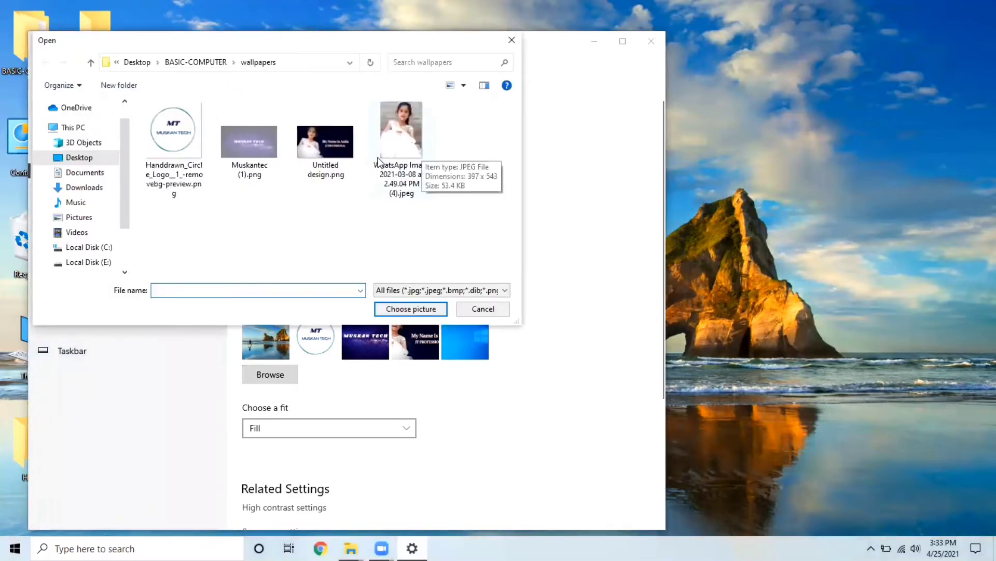
{"action": "left_click", "coordinate": [327, 166]}
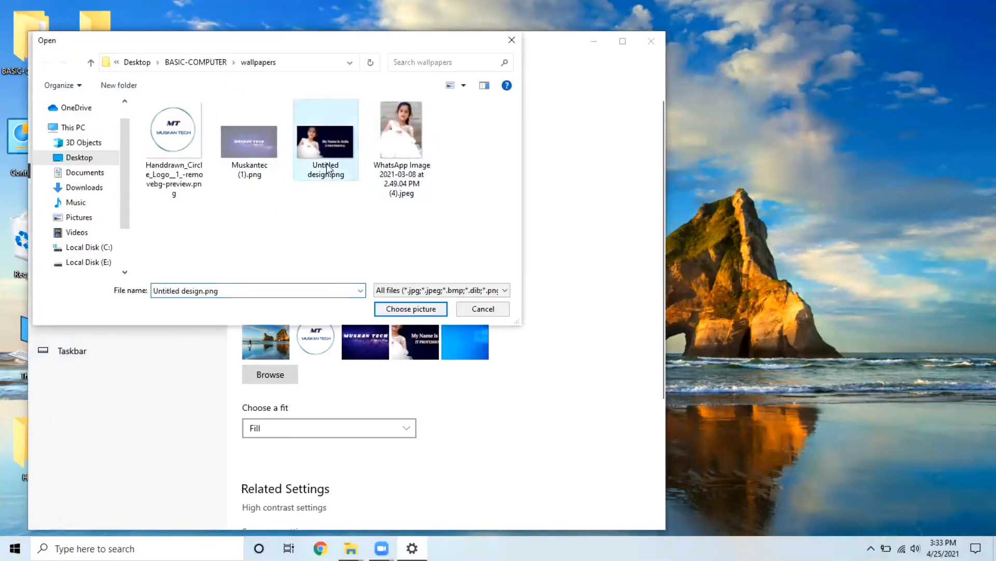
{"action": "left_click", "coordinate": [389, 309]}
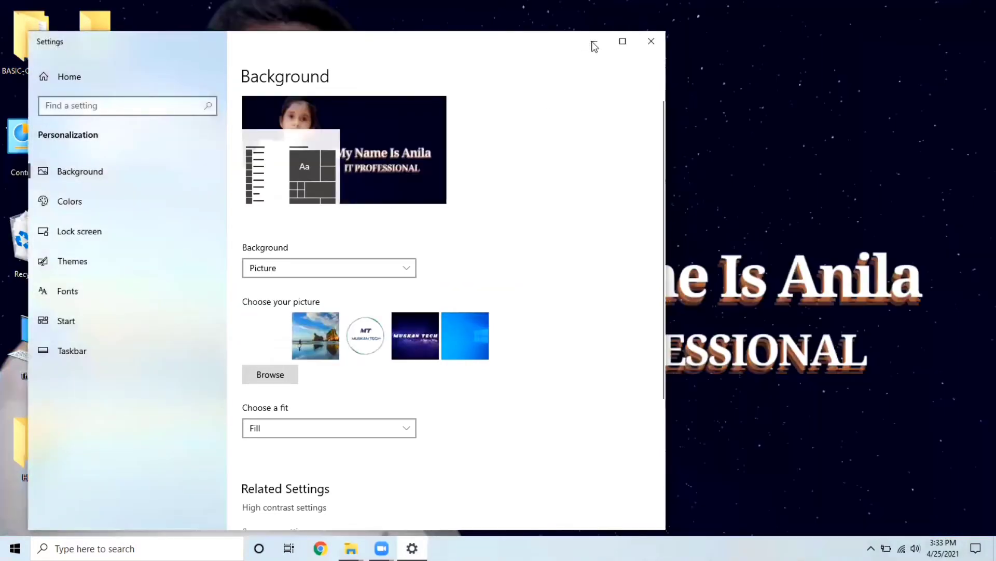
{"action": "left_click", "coordinate": [595, 42]}
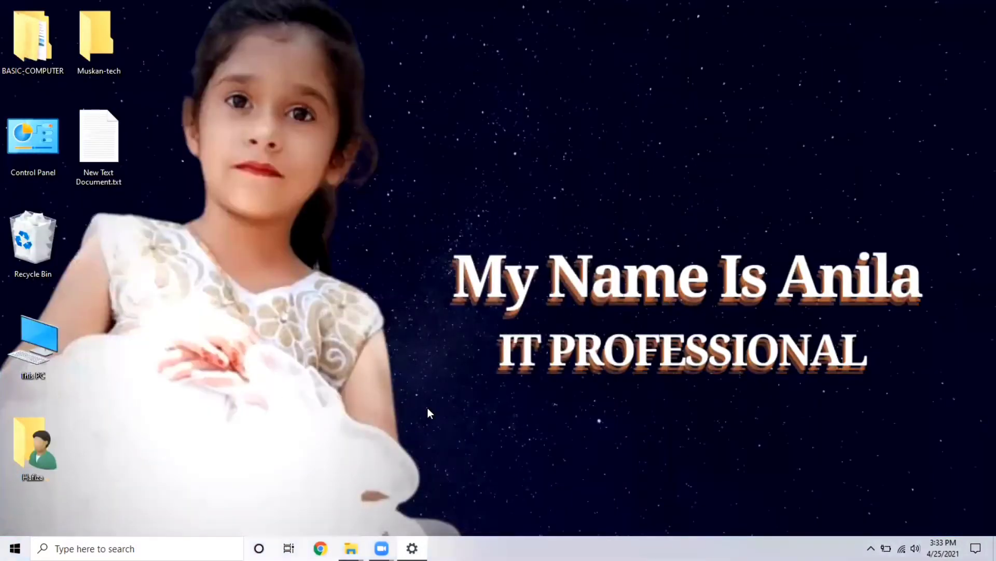
{"action": "mouse_move", "coordinate": [413, 548]}
{"action": "left_click", "coordinate": [407, 509]}
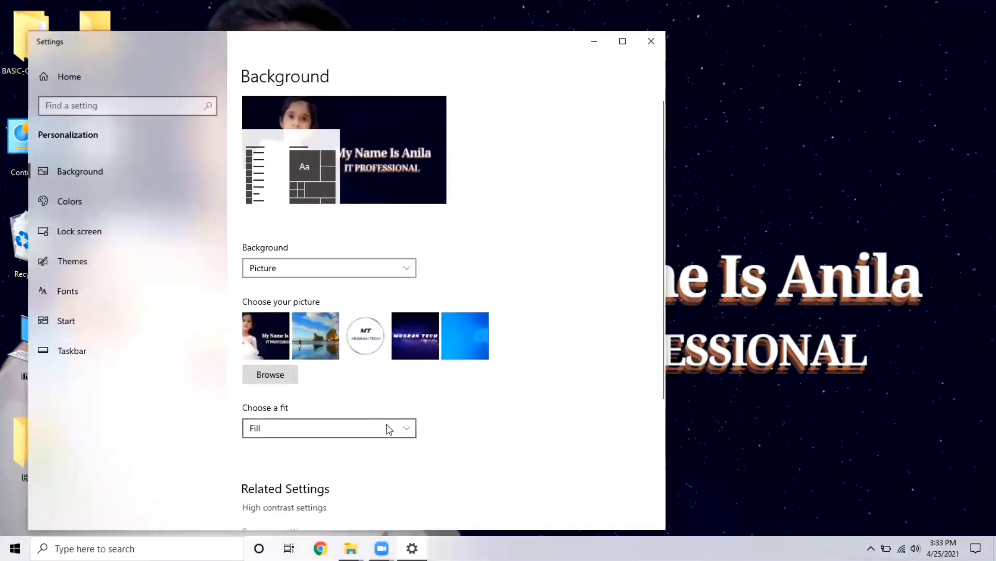
Step: Set the picture fit to Tile and check the tiled wallpaper on the bare desktop before returning to the settings
{"action": "left_click", "coordinate": [411, 430]}
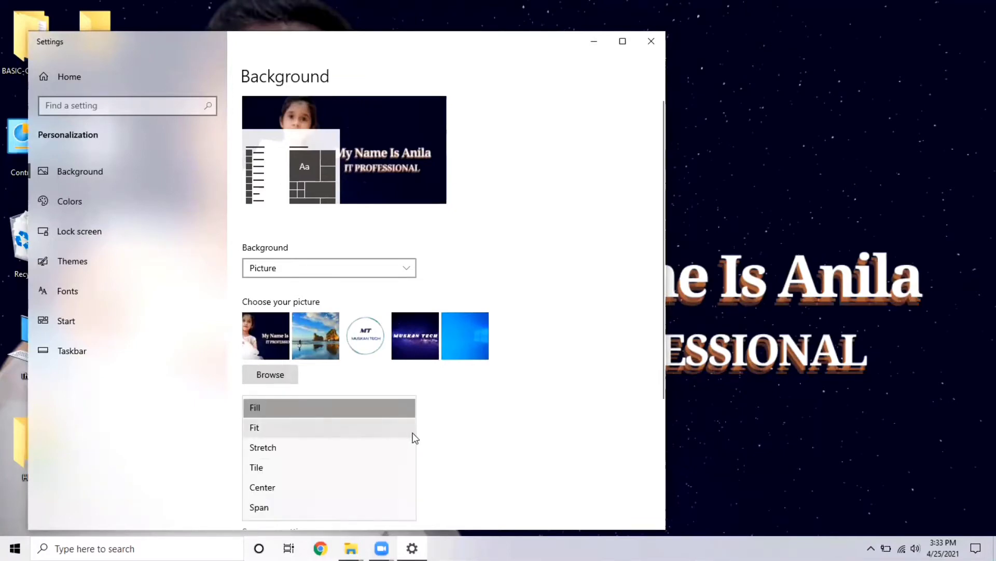
{"action": "left_click", "coordinate": [388, 469]}
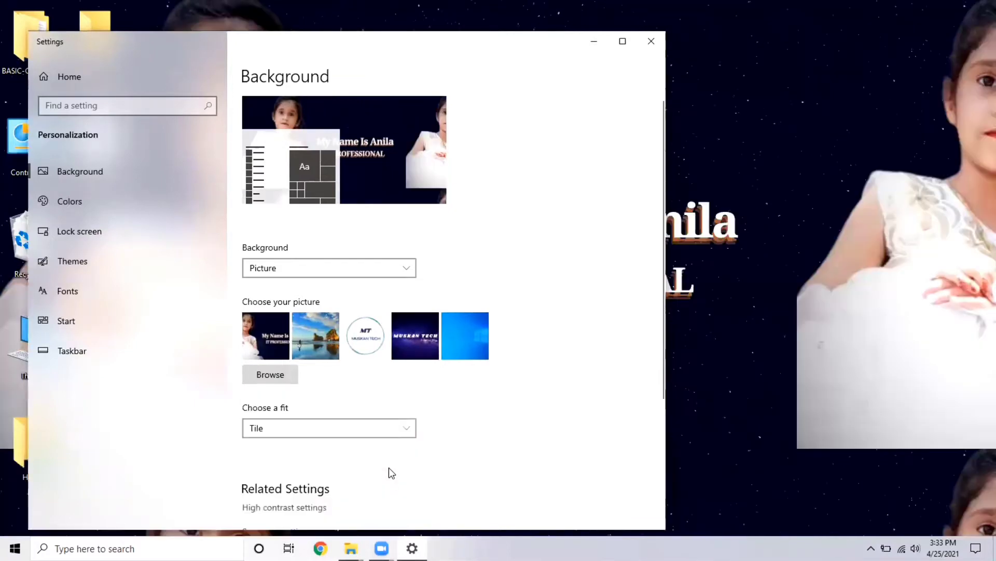
{"action": "left_click", "coordinate": [411, 430]}
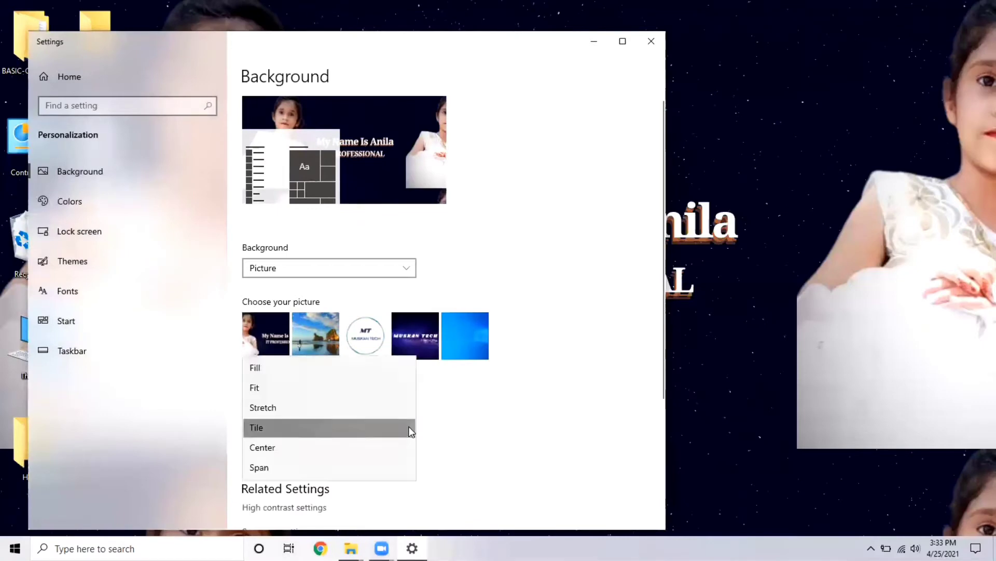
{"action": "left_click", "coordinate": [594, 42]}
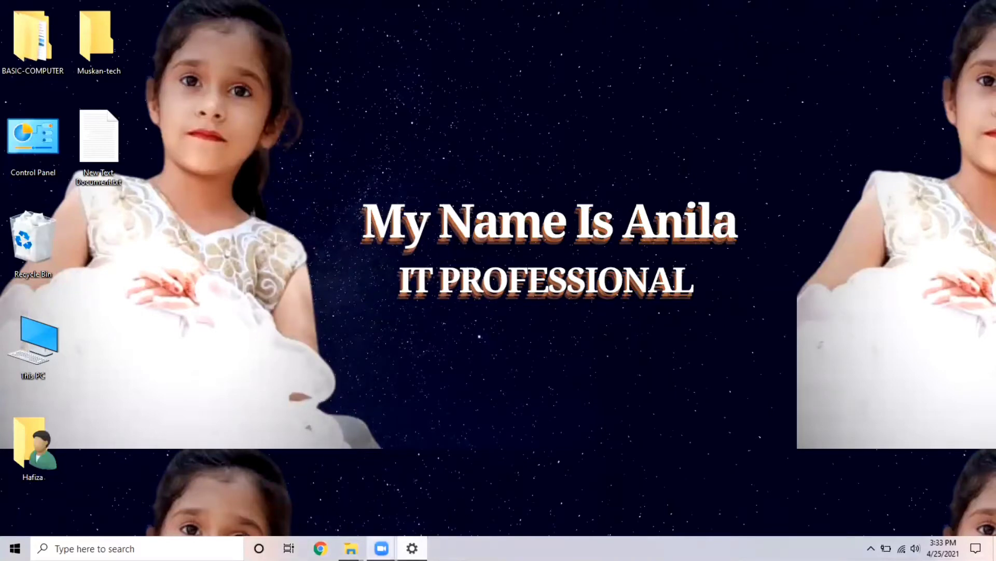
{"action": "mouse_move", "coordinate": [412, 548]}
{"action": "left_click", "coordinate": [412, 493]}
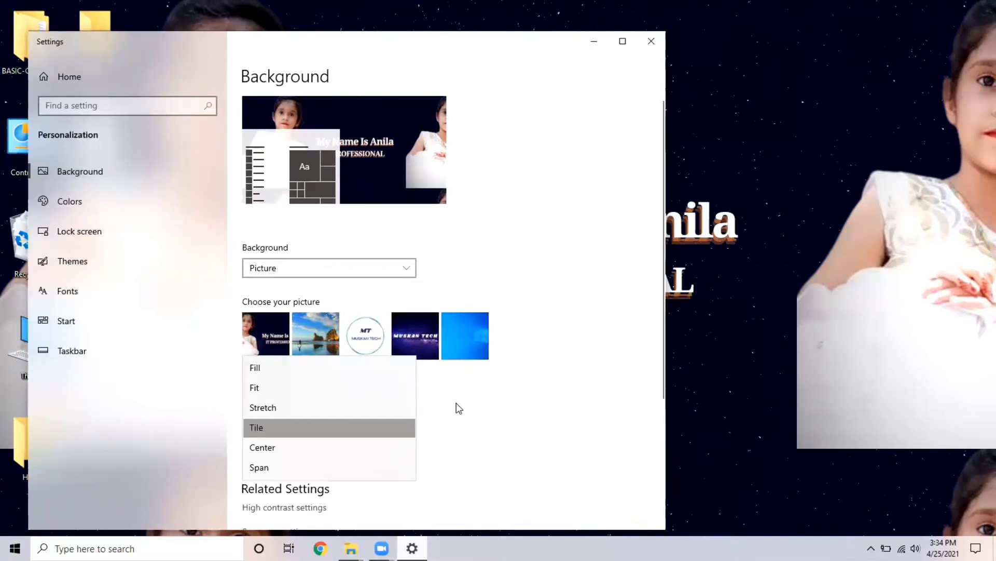
Step: Change the background picture's fit to Center
{"action": "left_click", "coordinate": [305, 454]}
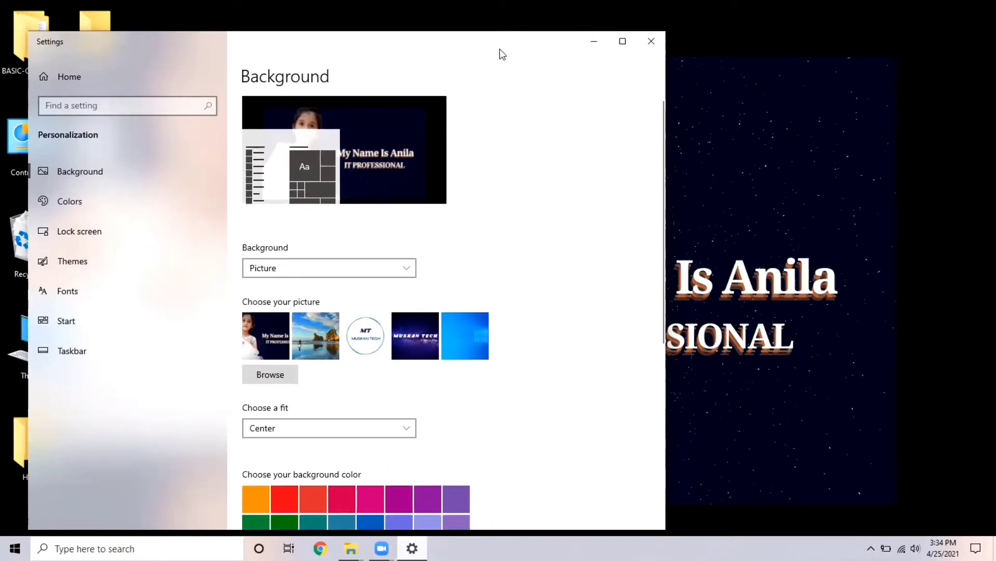
{"action": "left_click_drag", "start_coordinate": [500, 49], "coordinate": [496, 41]}
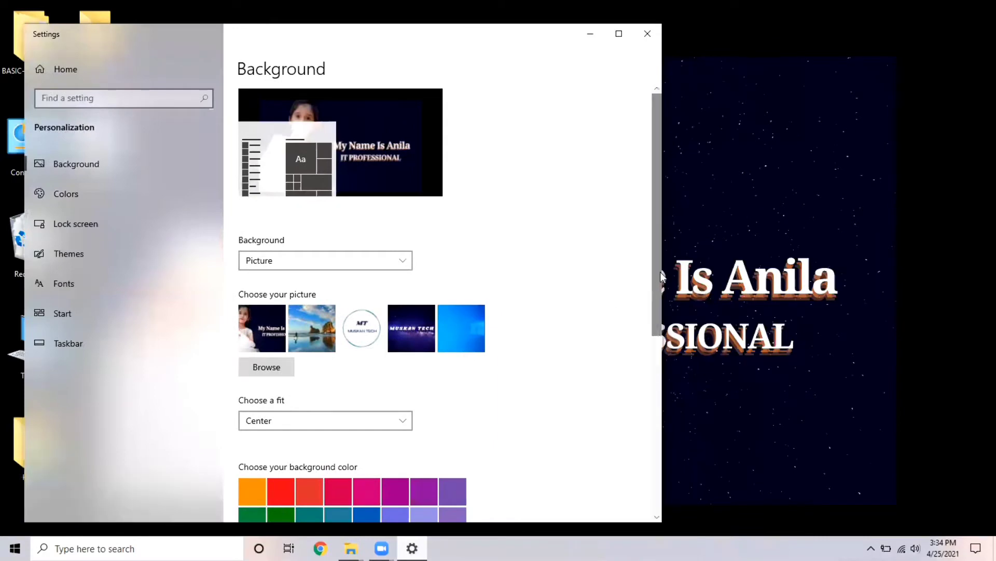
{"action": "mouse_move", "coordinate": [658, 272]}
{"action": "left_mouse_down"}
{"action": "mouse_move", "coordinate": [658, 304]}
{"action": "mouse_move", "coordinate": [658, 268]}
{"action": "left_mouse_up"}
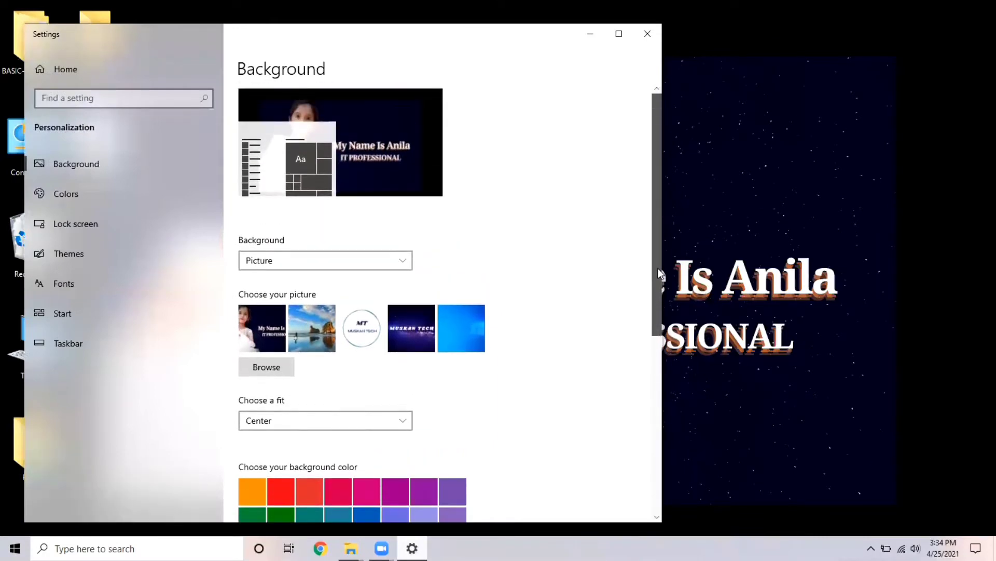
Step: Switch the background to Solid color, try the magenta, crimson and orange-red swatches, and settle on the teal one
{"action": "left_click", "coordinate": [404, 257]}
{"action": "left_click", "coordinate": [385, 286]}
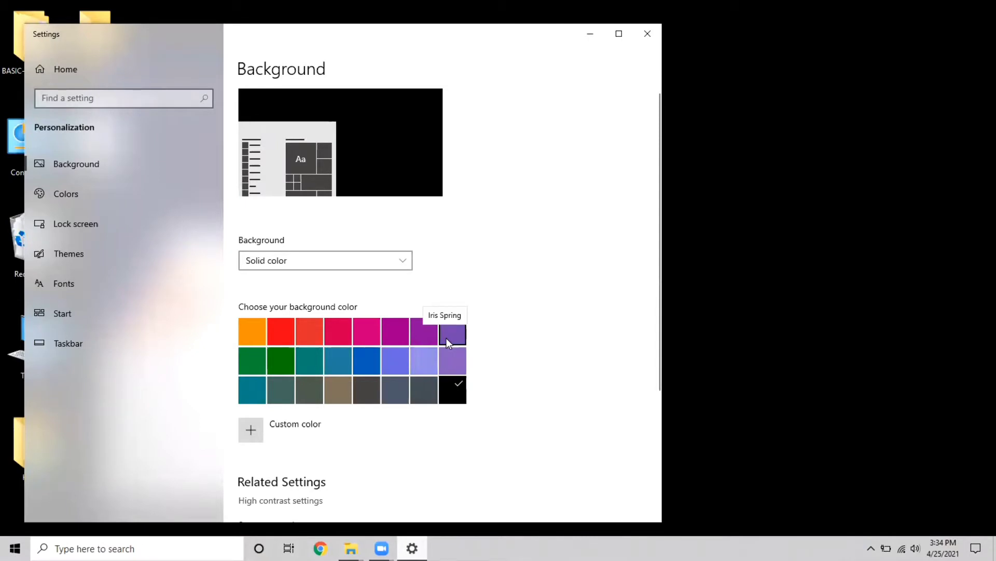
{"action": "left_click", "coordinate": [390, 329]}
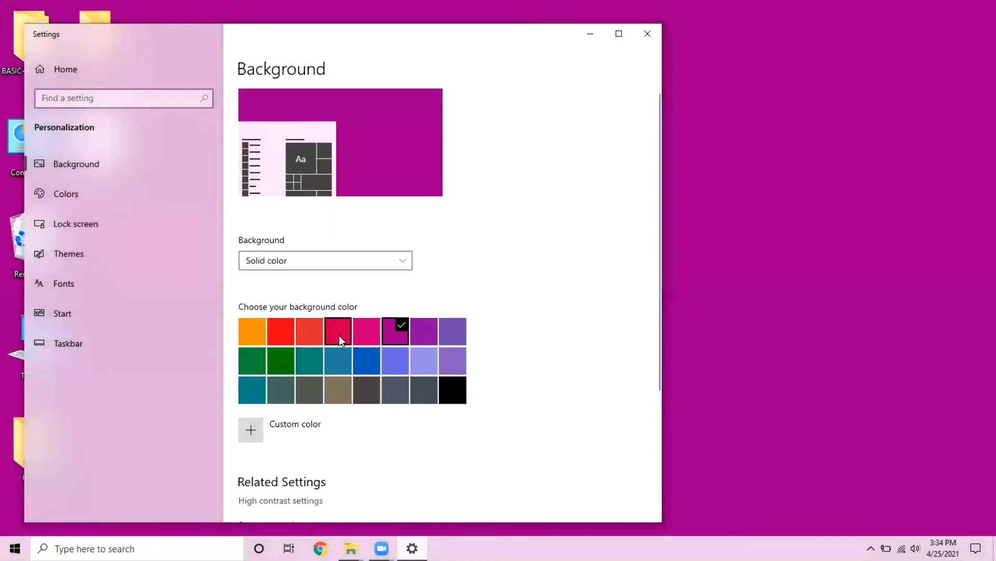
{"action": "left_click", "coordinate": [338, 336]}
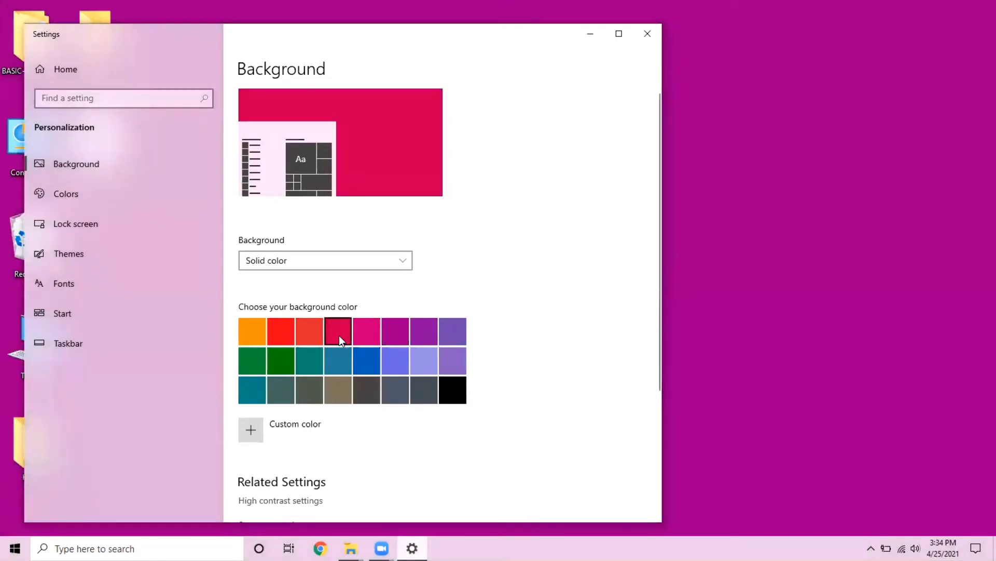
{"action": "left_click", "coordinate": [297, 330]}
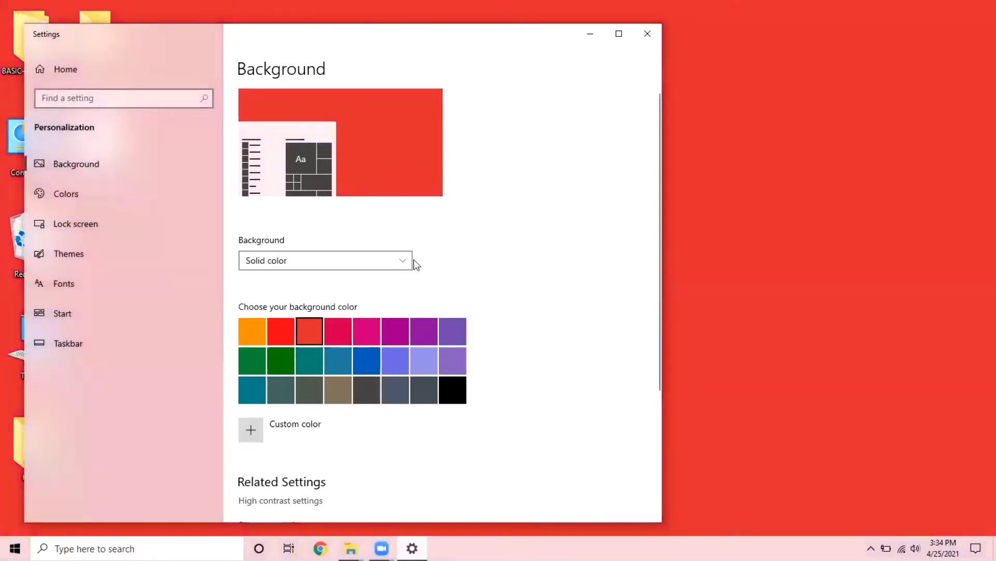
{"action": "left_click", "coordinate": [251, 391]}
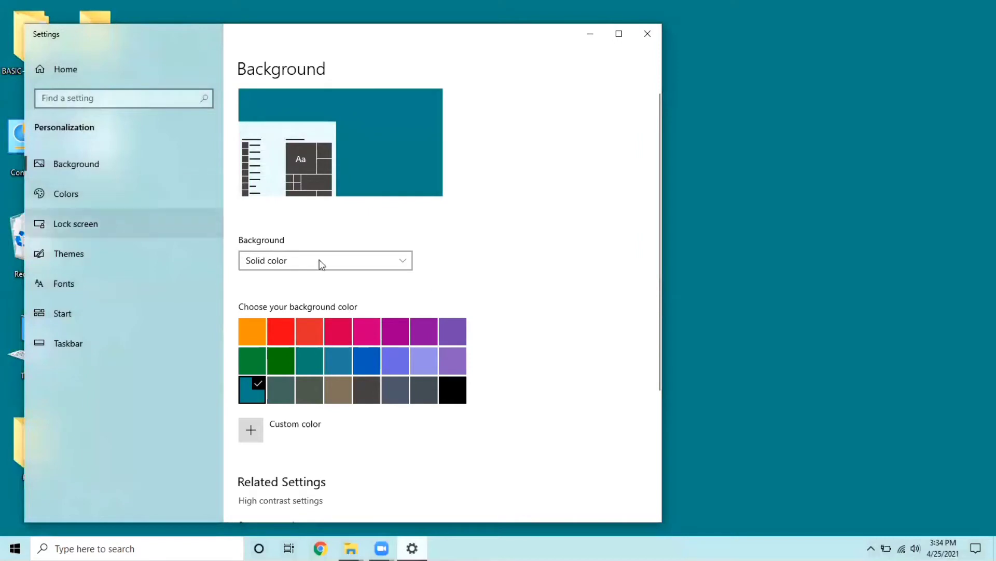
Step: Switch the background to Slideshow and use the wallpapers folder inside Desktop > BASIC-COMPUTER as its album
{"action": "left_click", "coordinate": [406, 260]}
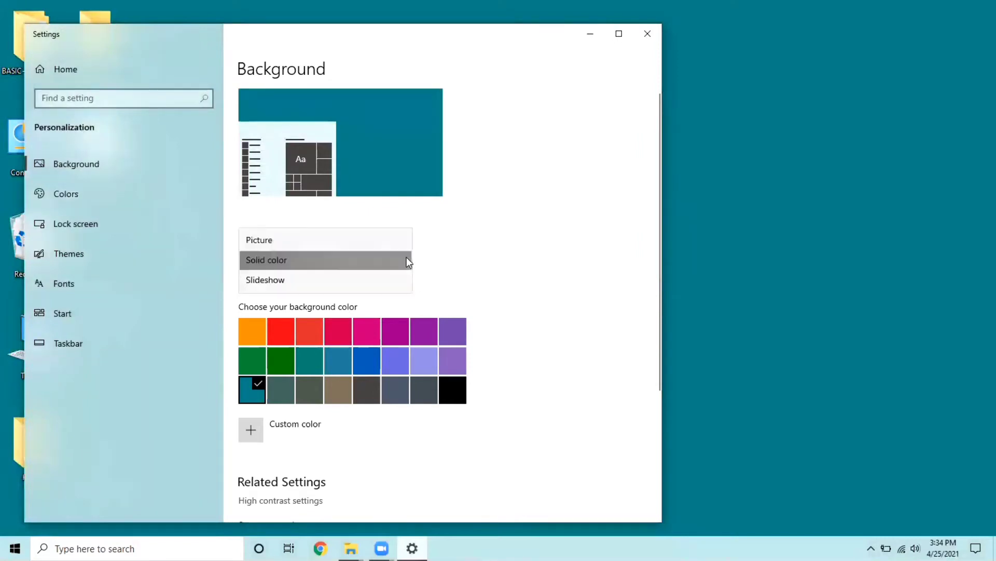
{"action": "left_click", "coordinate": [393, 284]}
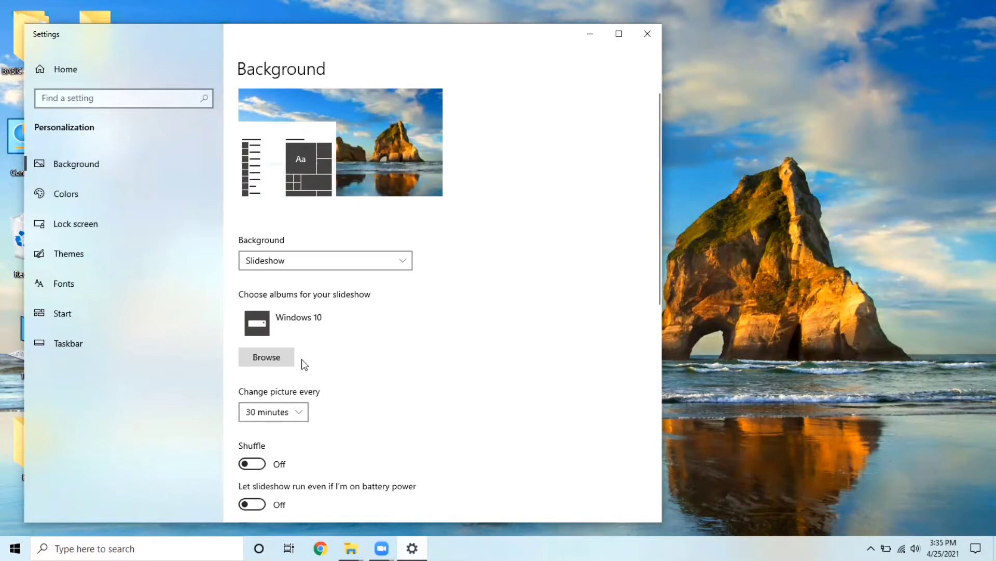
{"action": "left_click", "coordinate": [275, 361]}
{"action": "left_click", "coordinate": [275, 361]}
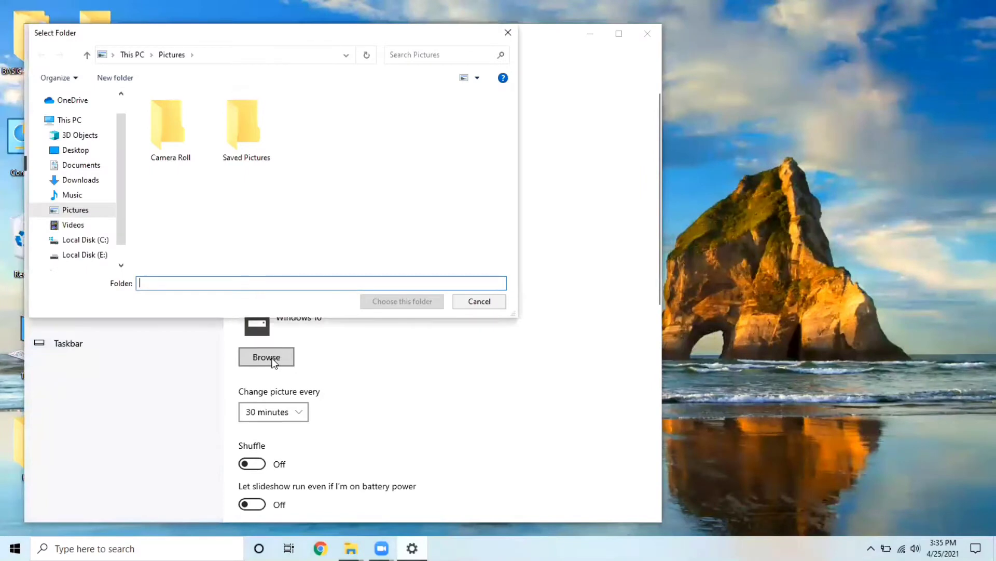
{"action": "left_click", "coordinate": [104, 149]}
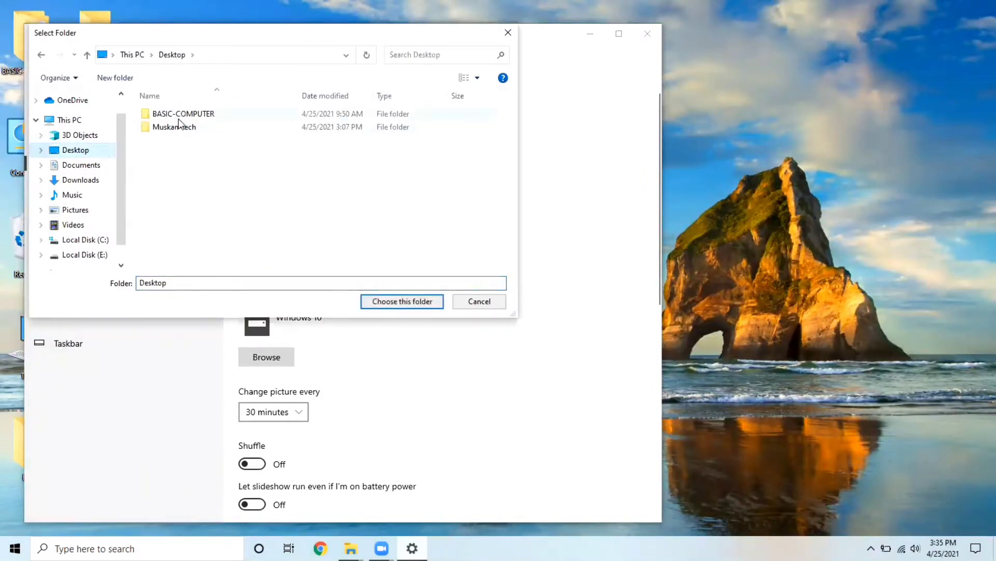
{"action": "double_click", "coordinate": [178, 118]}
{"action": "left_click", "coordinate": [180, 129]}
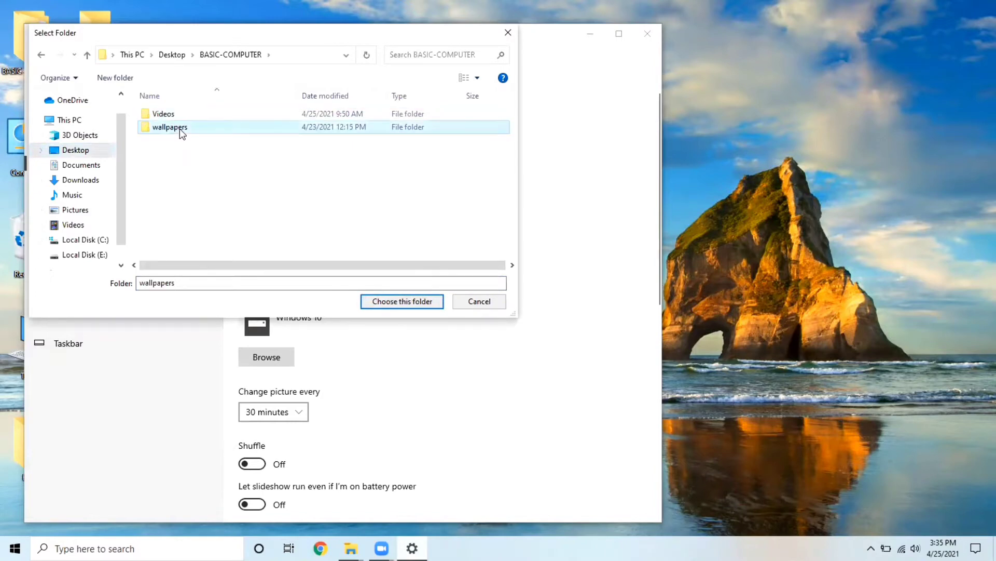
{"action": "left_click", "coordinate": [397, 307]}
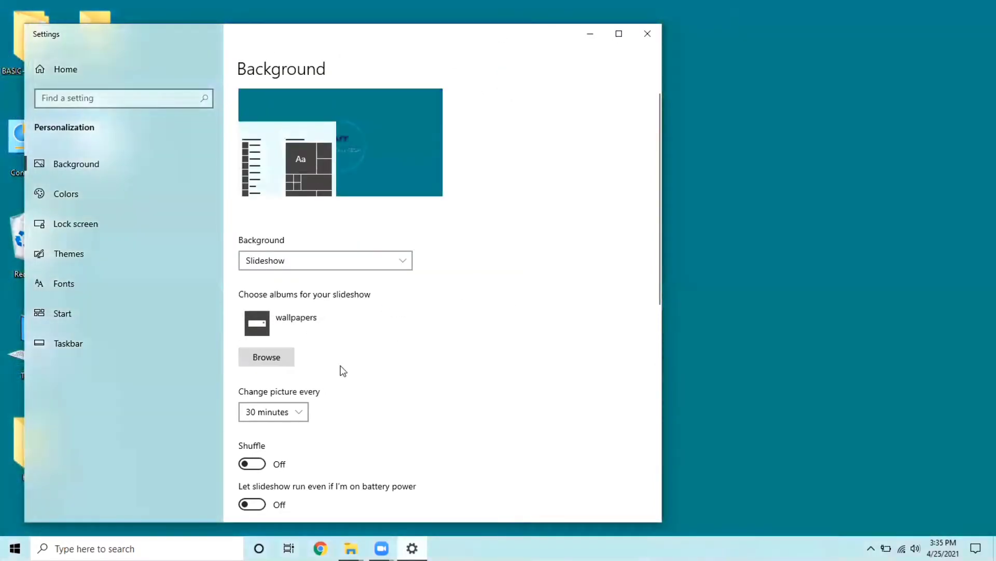
Step: Choose the wallpapers folder again as the slideshow album
{"action": "left_click", "coordinate": [274, 357]}
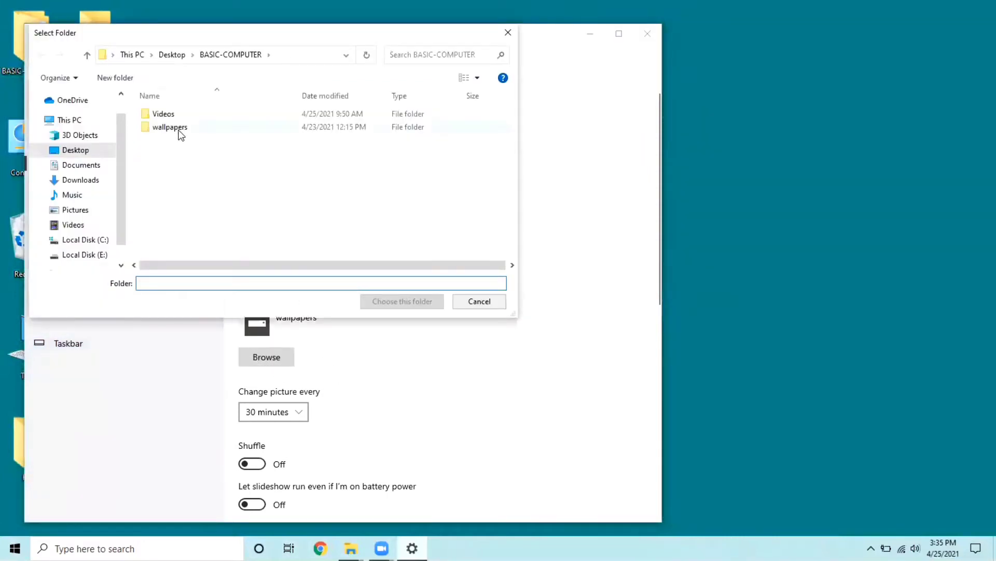
{"action": "left_click", "coordinate": [179, 131]}
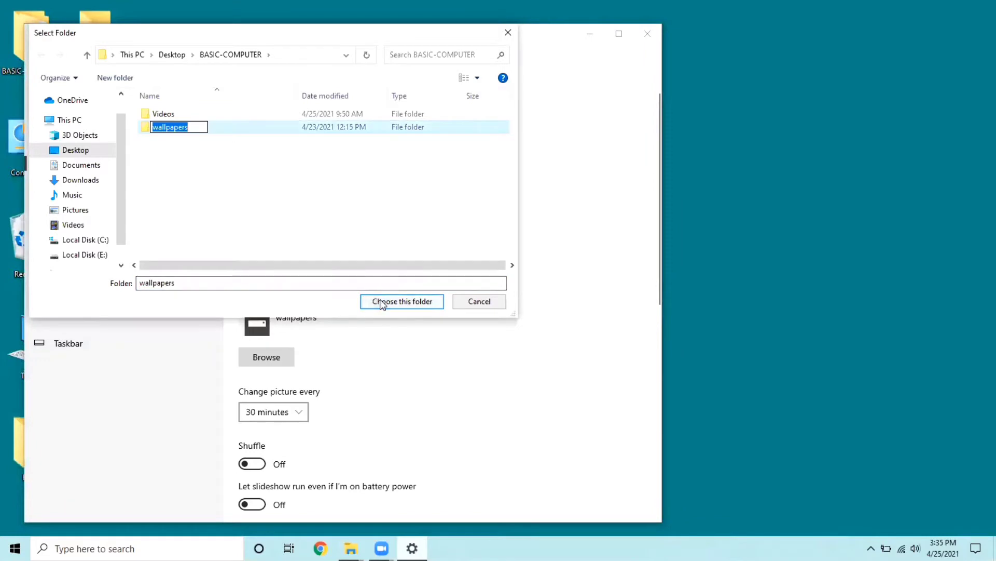
{"action": "left_click", "coordinate": [380, 300]}
{"action": "left_click", "coordinate": [379, 300]}
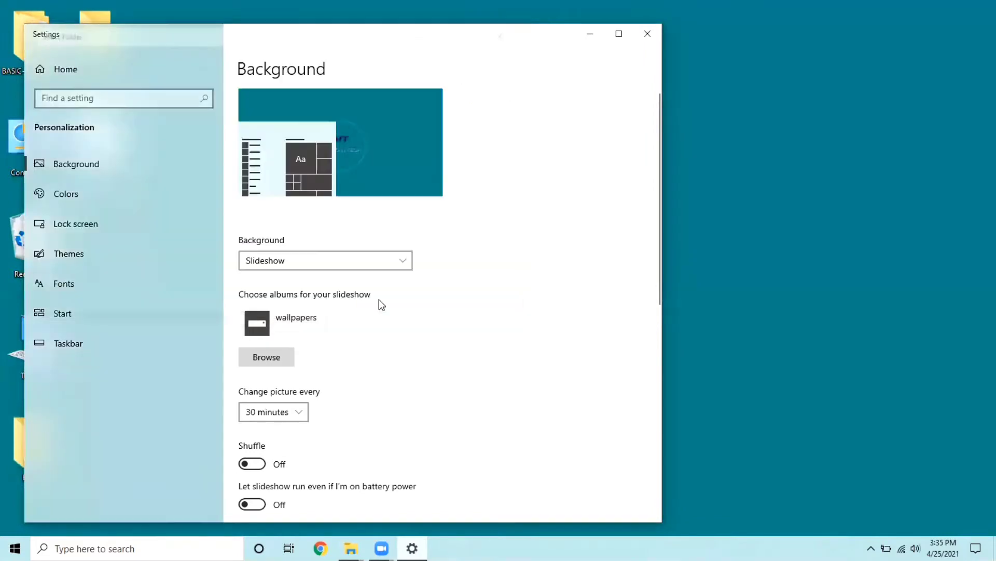
Step: Set the slideshow to change its picture every 1 minute
{"action": "left_click", "coordinate": [301, 415]}
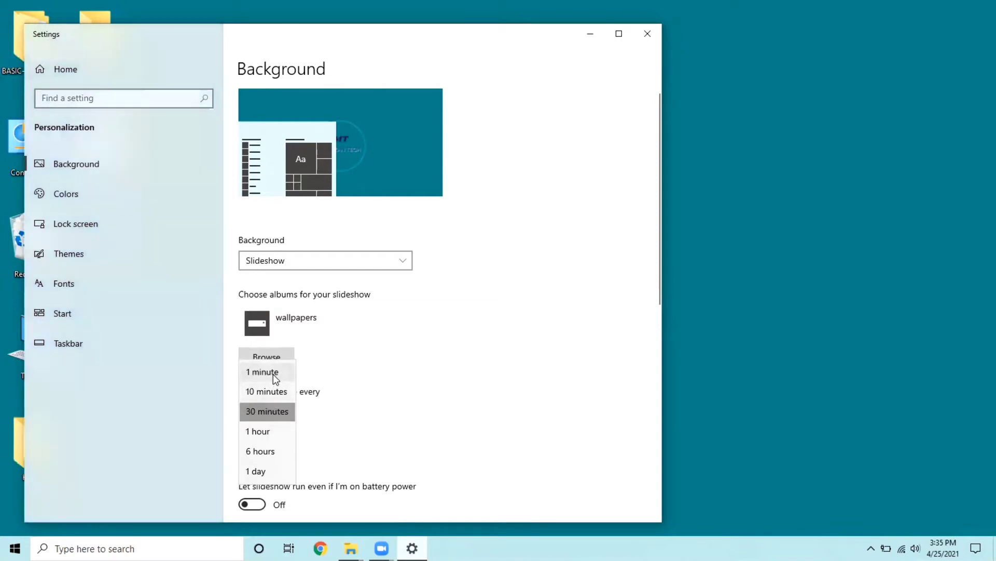
{"action": "left_click", "coordinate": [274, 376]}
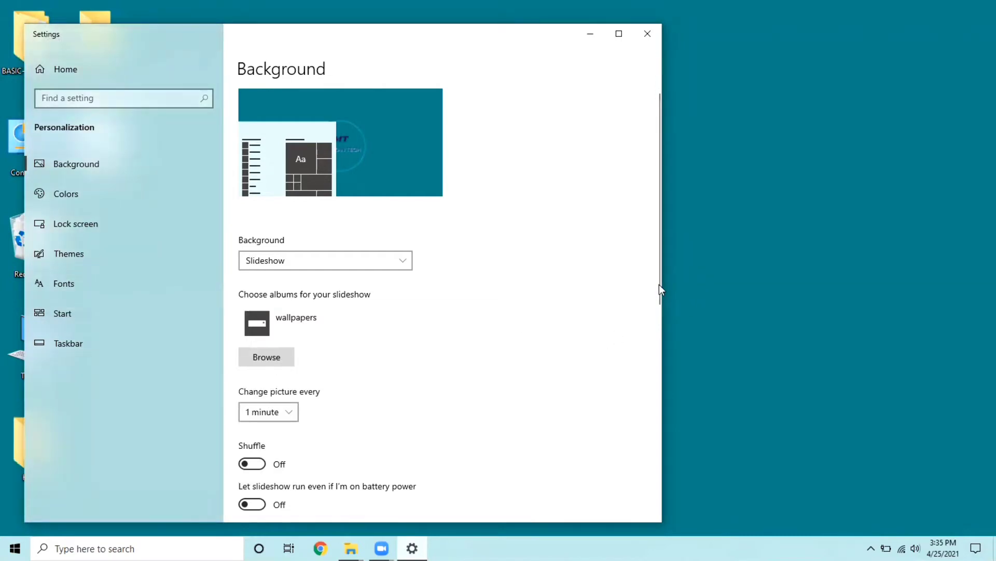
{"action": "left_click_drag", "start_coordinate": [658, 285], "coordinate": [661, 356]}
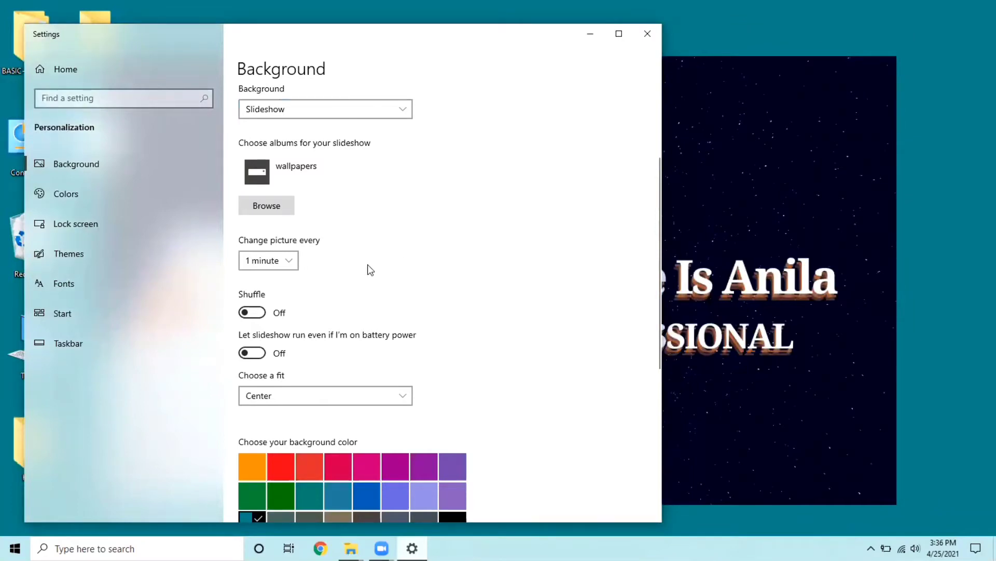
Step: Turn on Shuffle for the background slideshow and set its picture fit to Fill
{"action": "left_click", "coordinate": [258, 318]}
{"action": "left_click", "coordinate": [407, 398]}
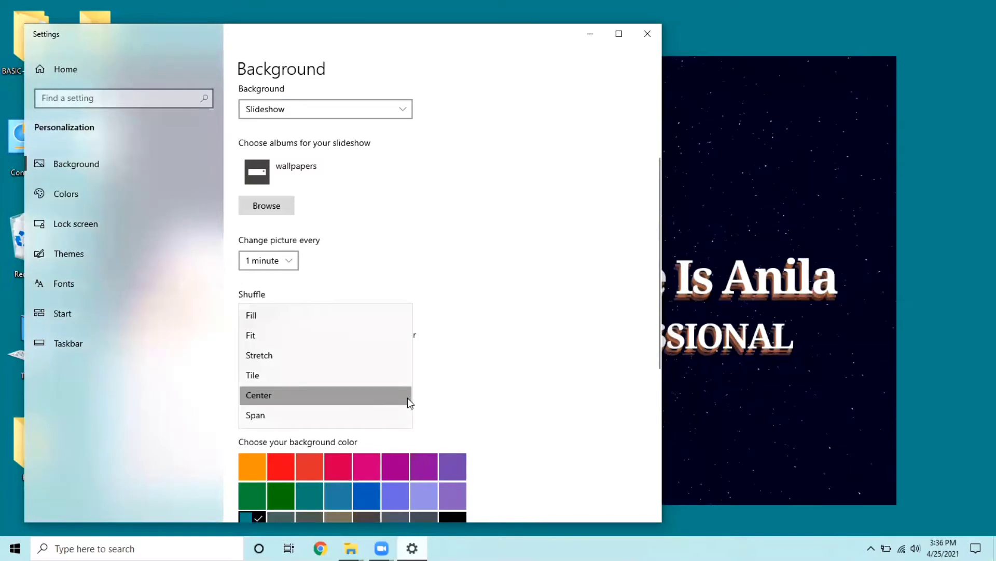
{"action": "left_click", "coordinate": [386, 325]}
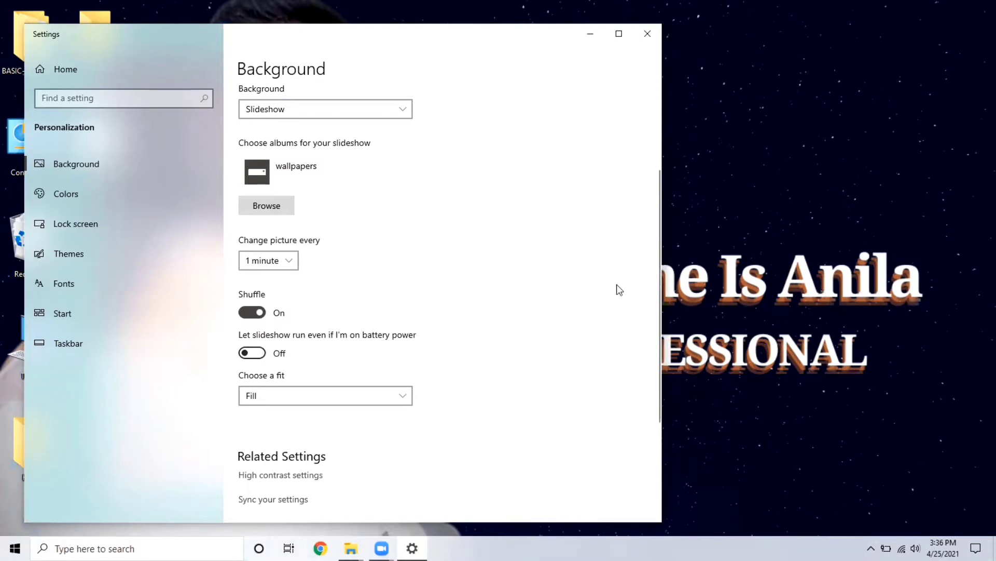
Step: Switch the option that lets the slideshow run on battery power on and back off
{"action": "left_click", "coordinate": [243, 355]}
{"action": "left_click", "coordinate": [244, 355]}
{"action": "left_click_drag", "start_coordinate": [659, 235], "coordinate": [658, 136]}
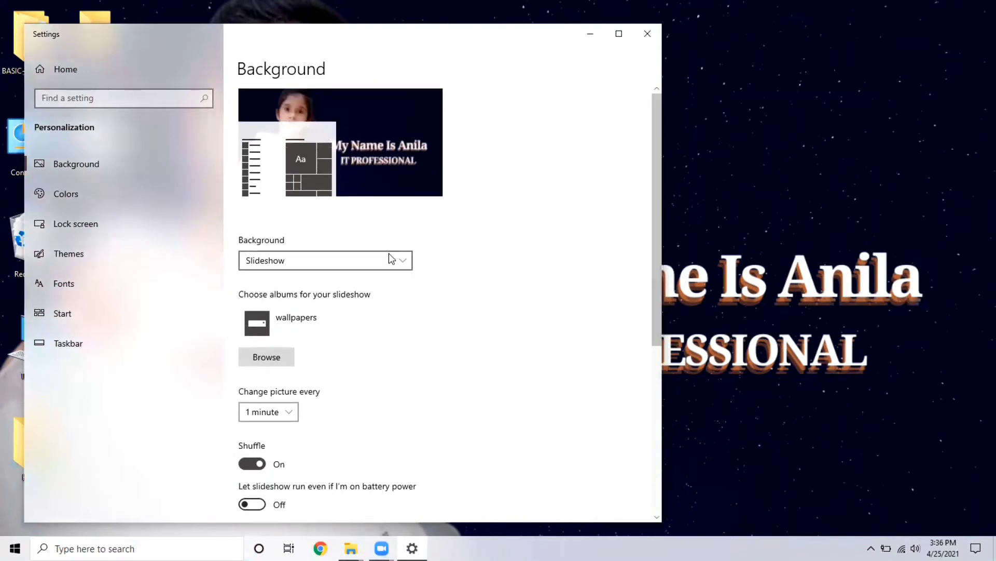
Step: Set the lock screen picture to the mountain lake, open the browser for other pictures and cancel it
{"action": "left_click", "coordinate": [91, 226]}
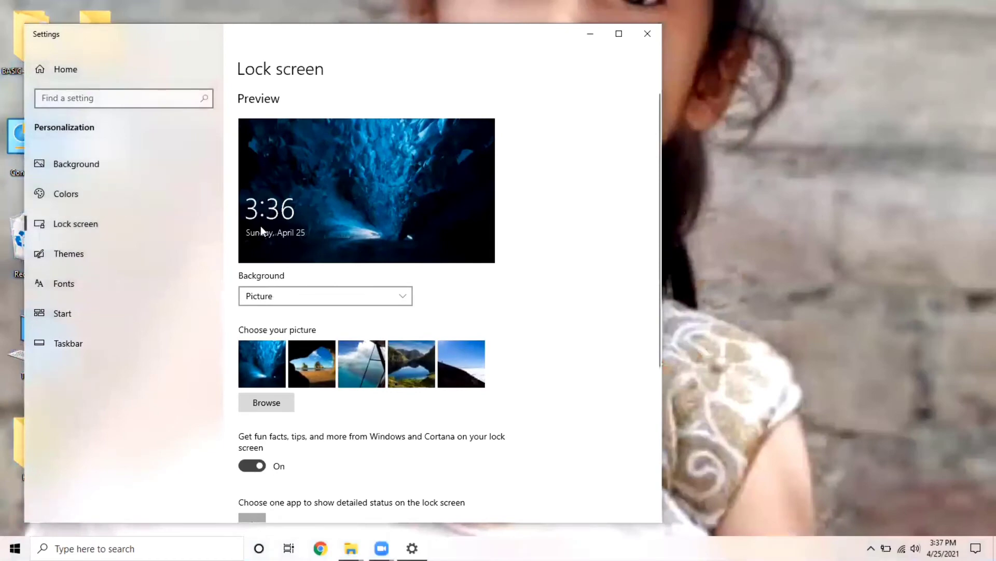
{"action": "left_click", "coordinate": [394, 370]}
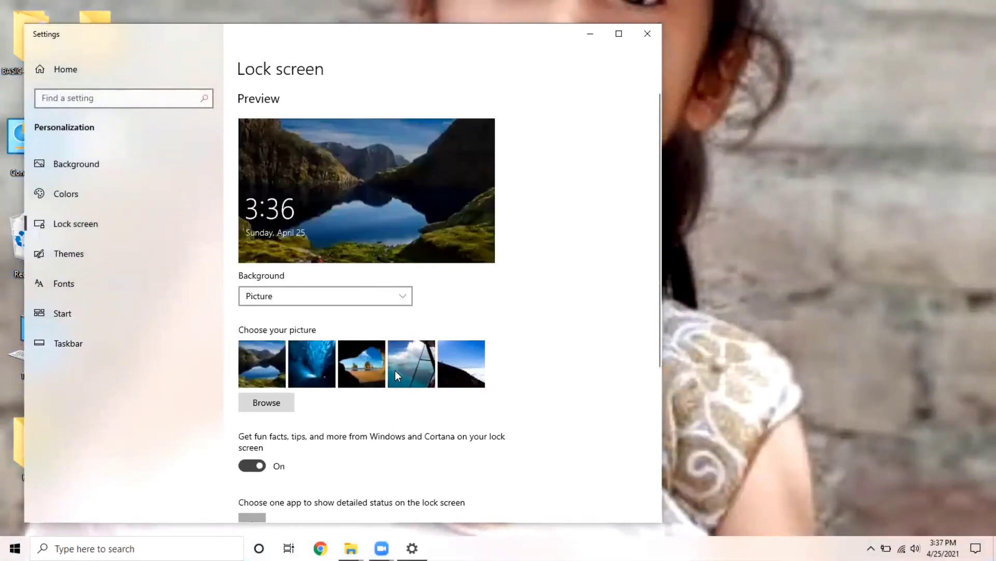
{"action": "left_click", "coordinate": [263, 407]}
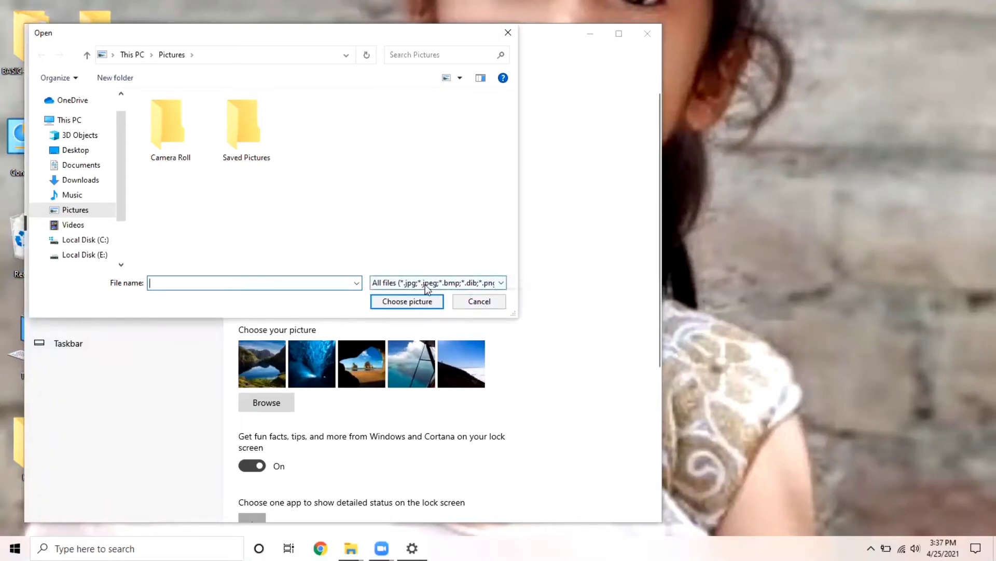
{"action": "left_click", "coordinate": [479, 303]}
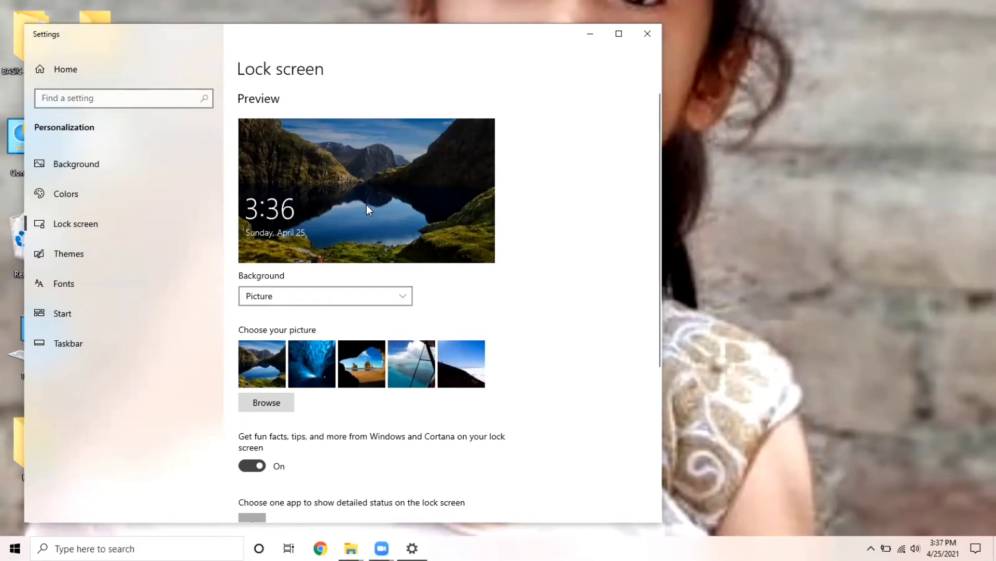
Step: Look over the Themes and Fonts pages of the Personalization settings
{"action": "left_click", "coordinate": [119, 254]}
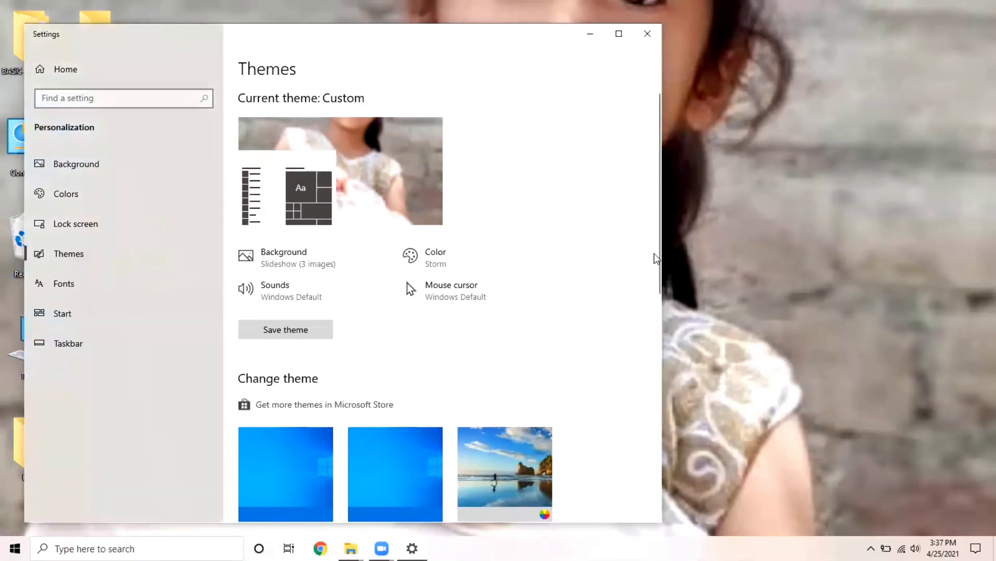
{"action": "left_click_drag", "start_coordinate": [659, 252], "coordinate": [686, 244]}
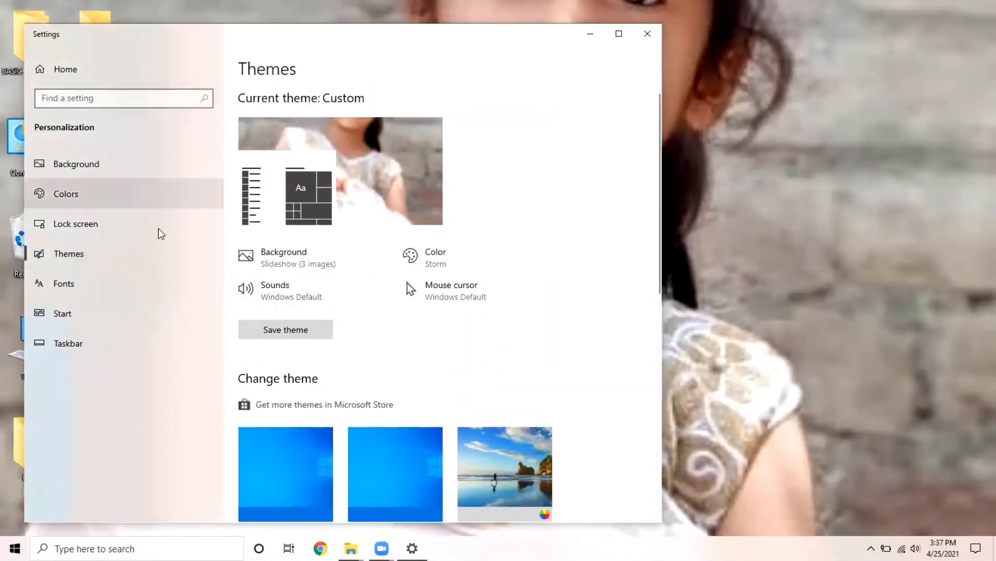
{"action": "left_click", "coordinate": [95, 284]}
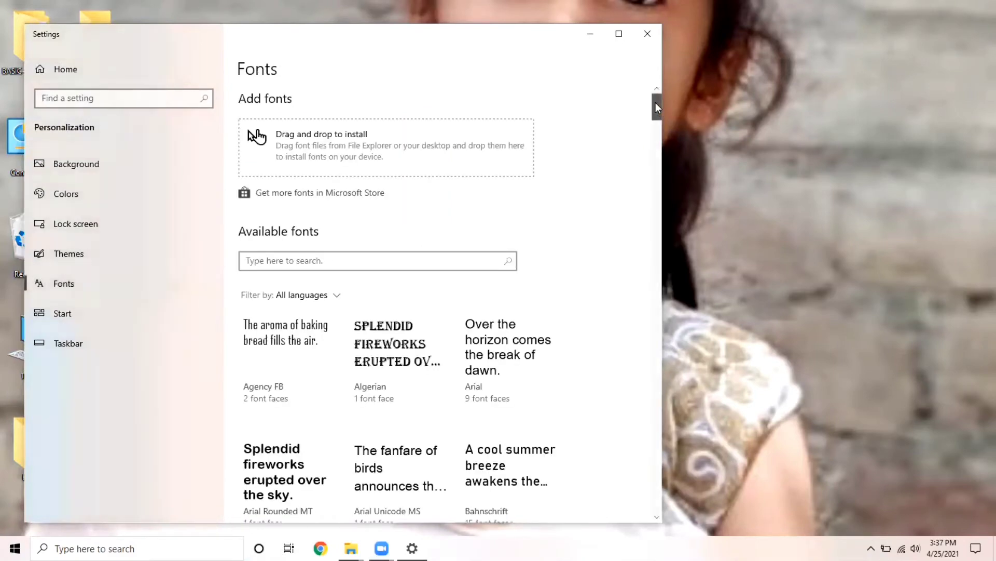
{"action": "mouse_move", "coordinate": [655, 102]}
{"action": "left_mouse_down"}
{"action": "mouse_move", "coordinate": [660, 148]}
{"action": "mouse_move", "coordinate": [654, 95]}
{"action": "left_mouse_up"}
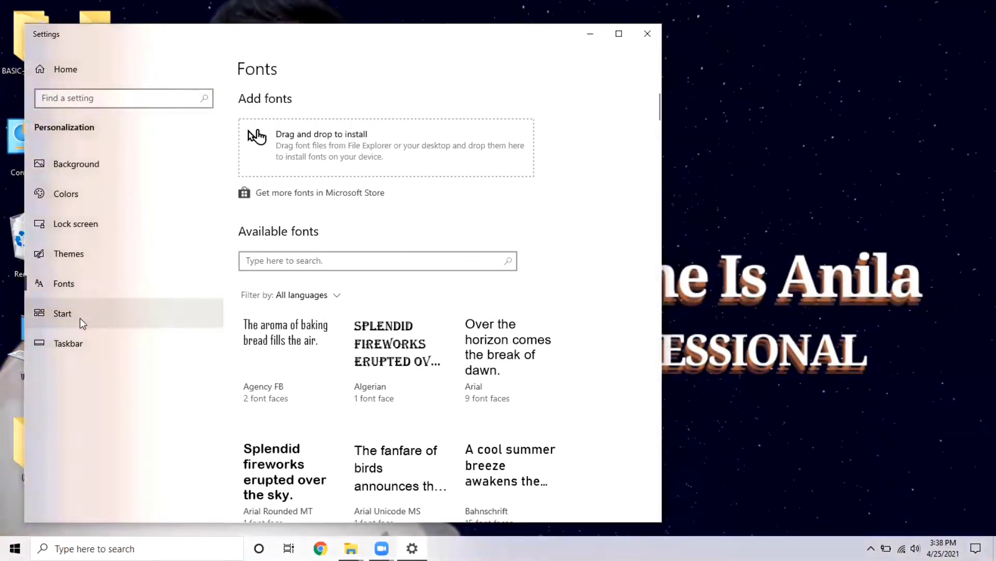
Step: Open the Start personalization page and view the Start menu itself for comparison
{"action": "left_click", "coordinate": [80, 322]}
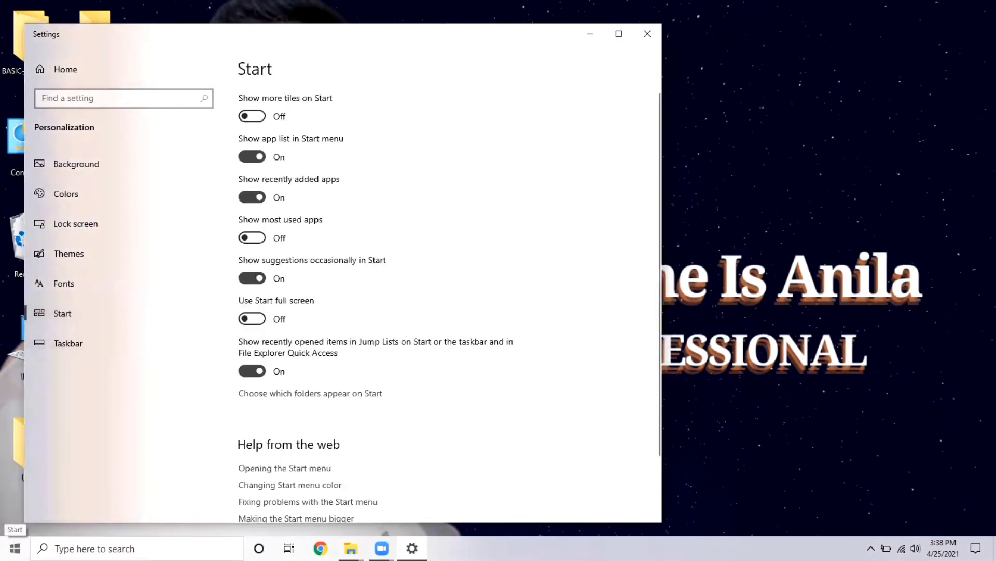
{"action": "left_click", "coordinate": [15, 548]}
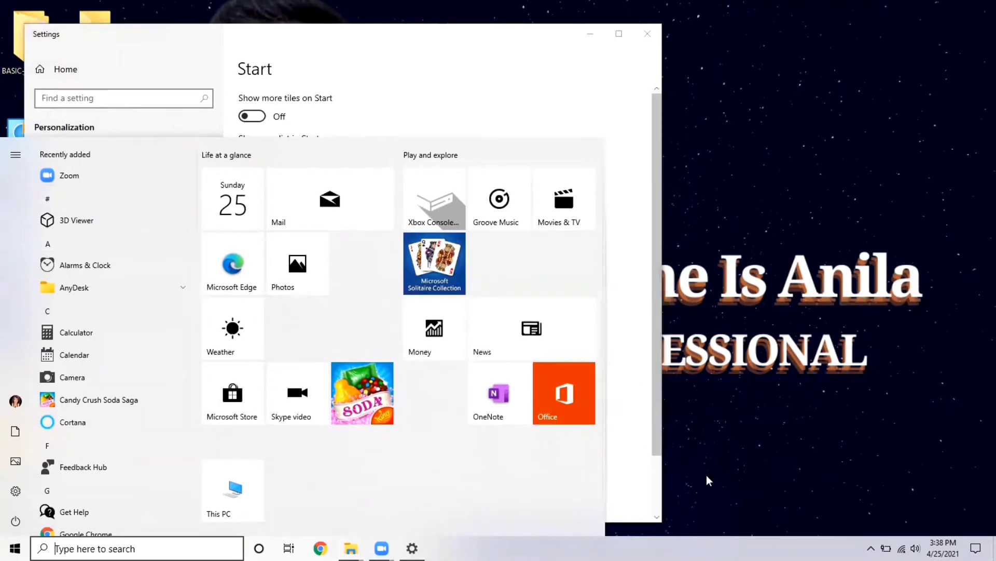
{"action": "left_click", "coordinate": [737, 451]}
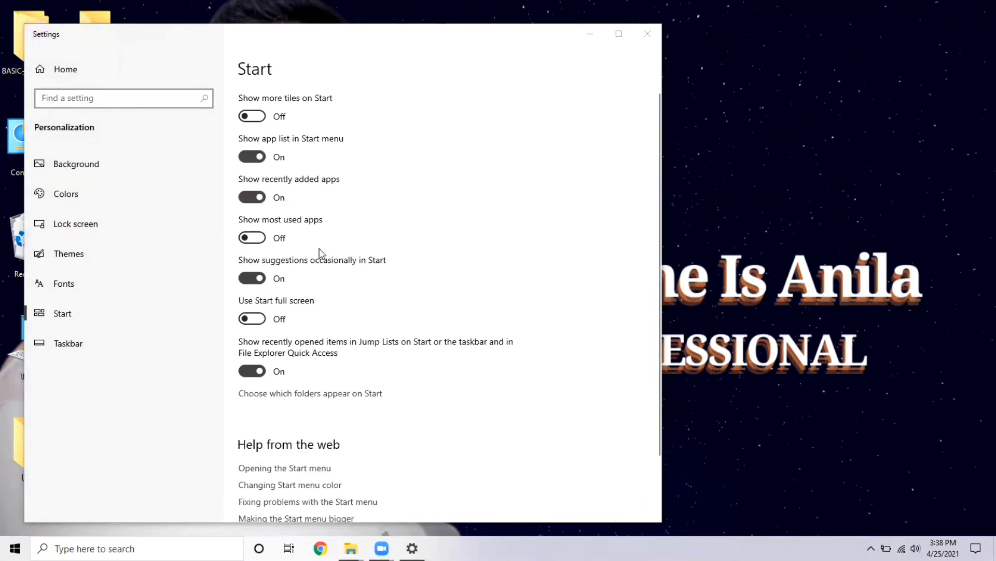
Step: Turn on Use Start full screen, check the search panel, turn the option off and check the panel again
{"action": "left_click", "coordinate": [252, 319]}
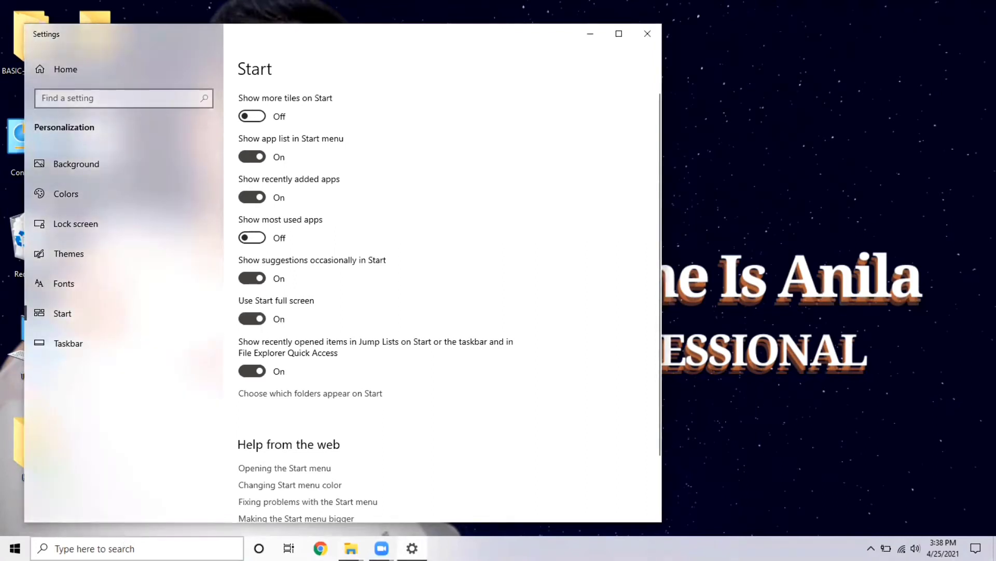
{"action": "left_click", "coordinate": [93, 548]}
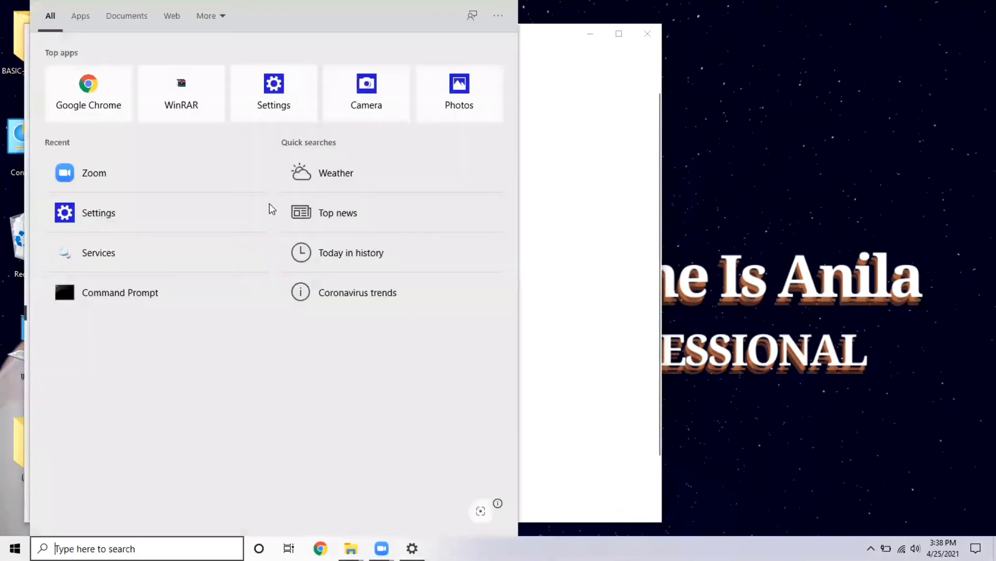
{"action": "left_click", "coordinate": [538, 327]}
{"action": "left_click", "coordinate": [264, 321]}
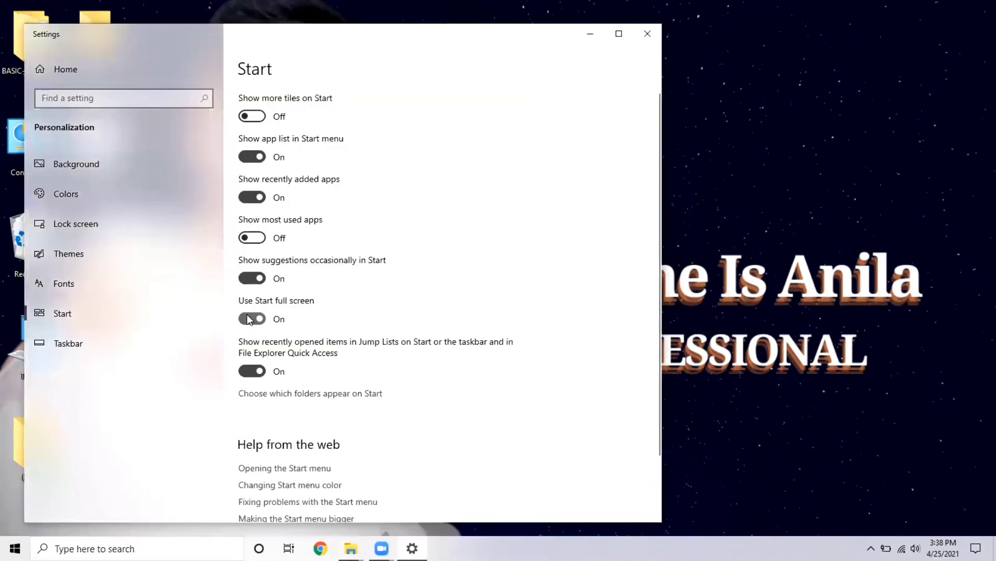
{"action": "left_click", "coordinate": [158, 541]}
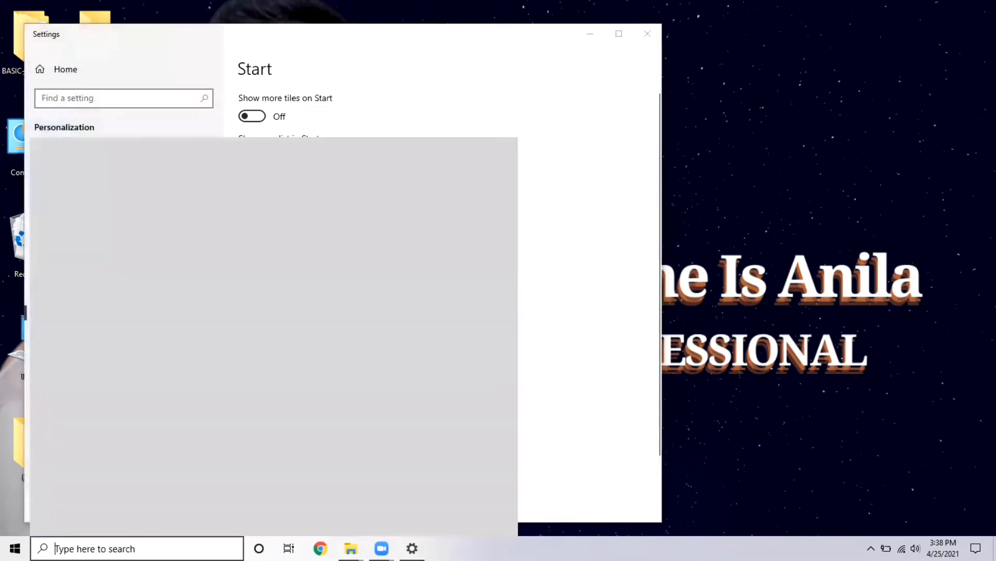
{"action": "left_click", "coordinate": [547, 400]}
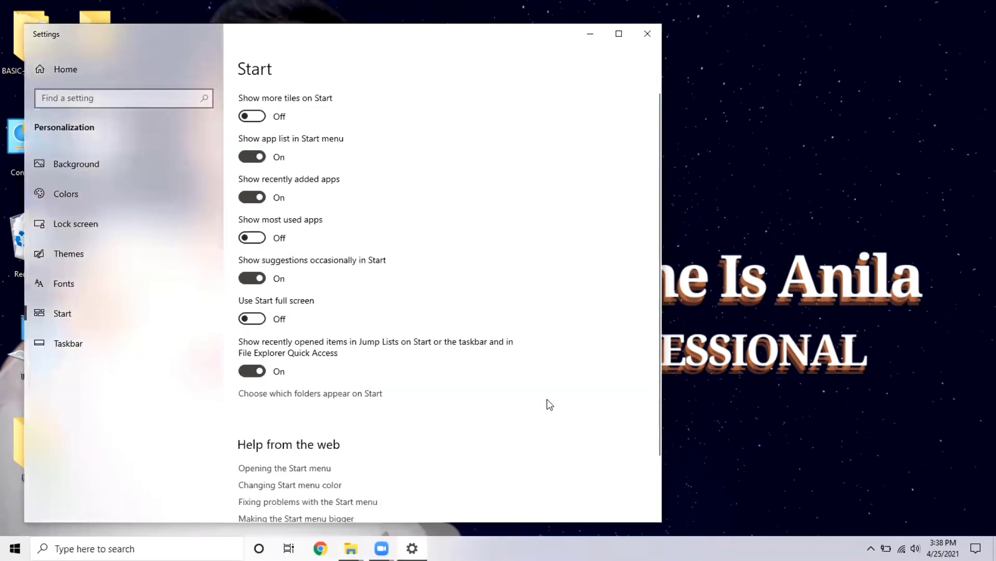
Step: Revisit the Colors, Background and Start pages and open the Taskbar personalization page
{"action": "left_click", "coordinate": [171, 193]}
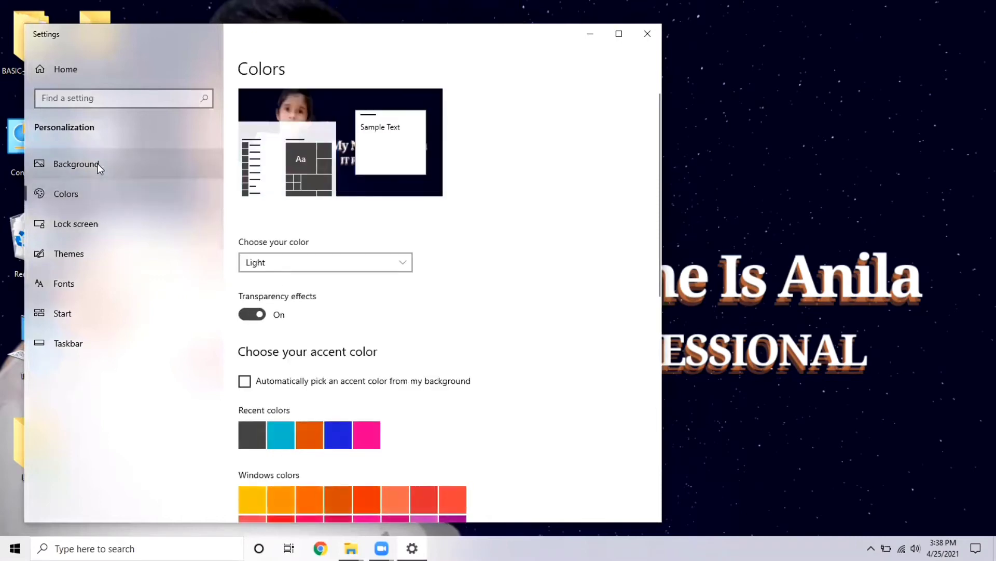
{"action": "left_click", "coordinate": [98, 165]}
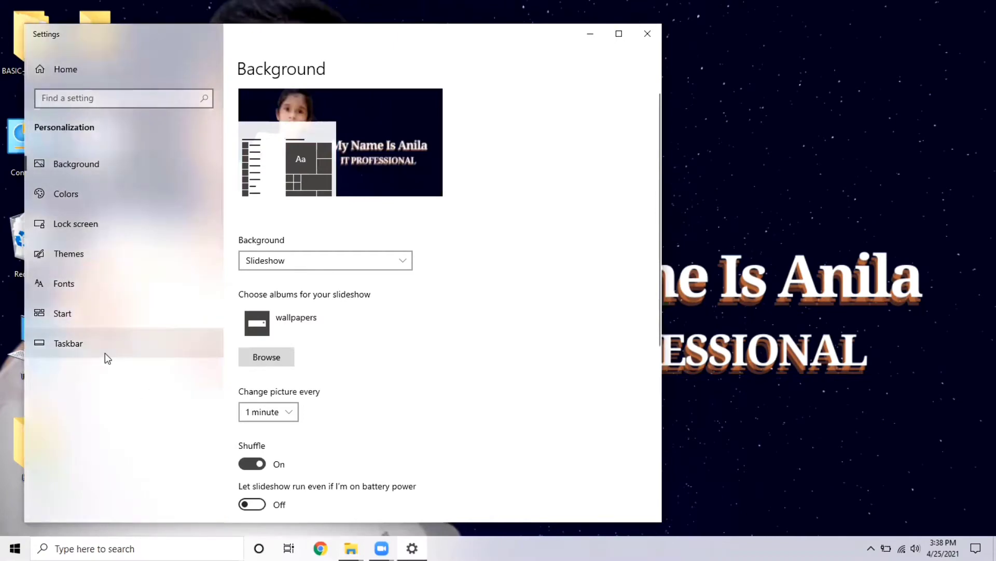
{"action": "left_click", "coordinate": [89, 318]}
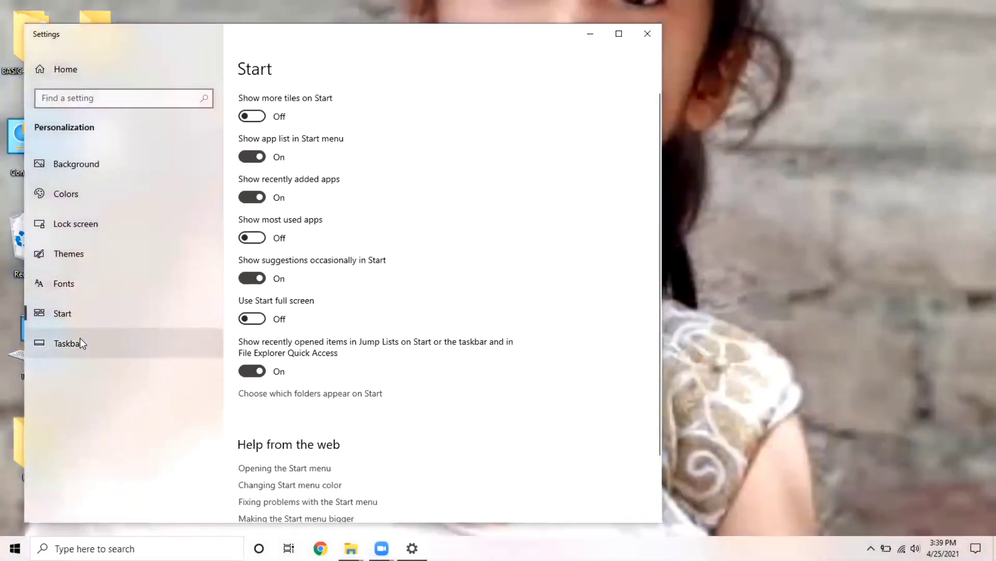
{"action": "left_click", "coordinate": [81, 340]}
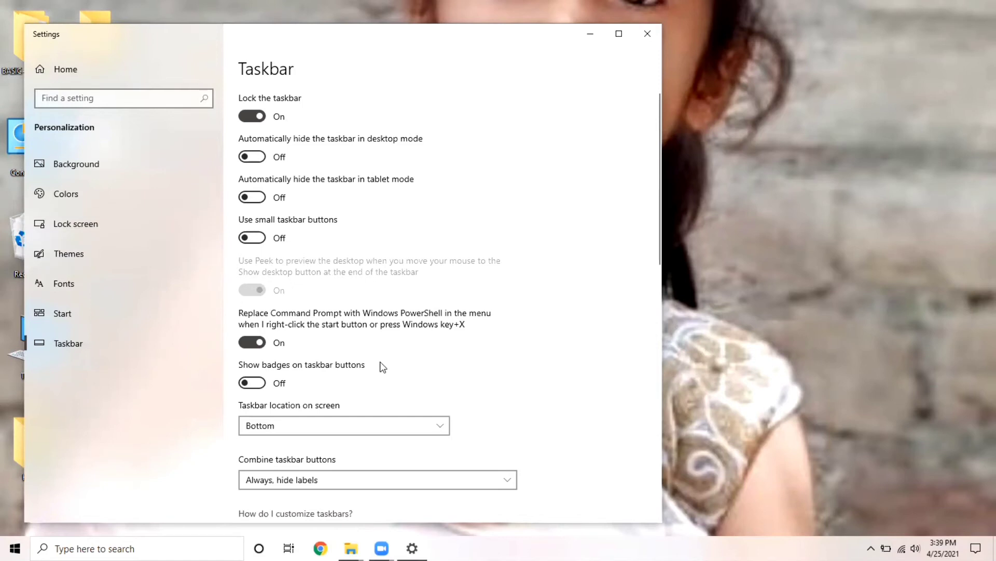
Step: Try automatically hiding the taskbar in desktop mode and using small taskbar buttons, turning each option back off
{"action": "left_click", "coordinate": [245, 118]}
{"action": "left_click", "coordinate": [259, 159]}
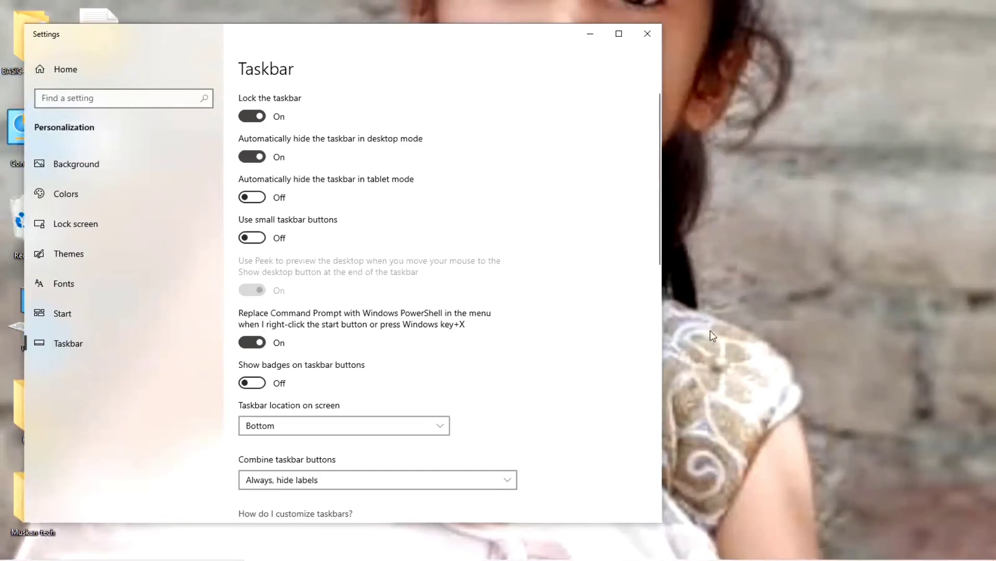
{"action": "mouse_move", "coordinate": [778, 559]}
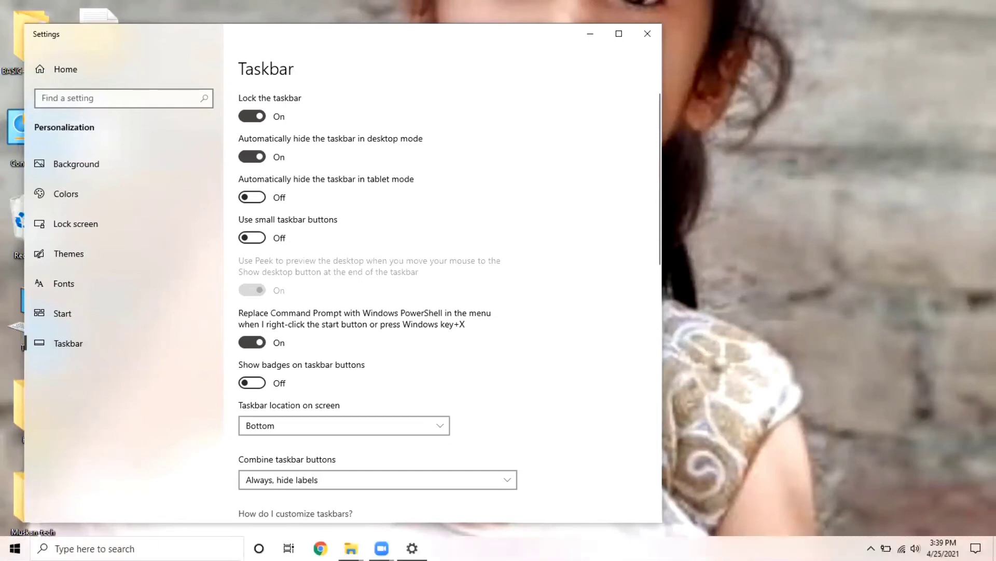
{"action": "left_click", "coordinate": [250, 157]}
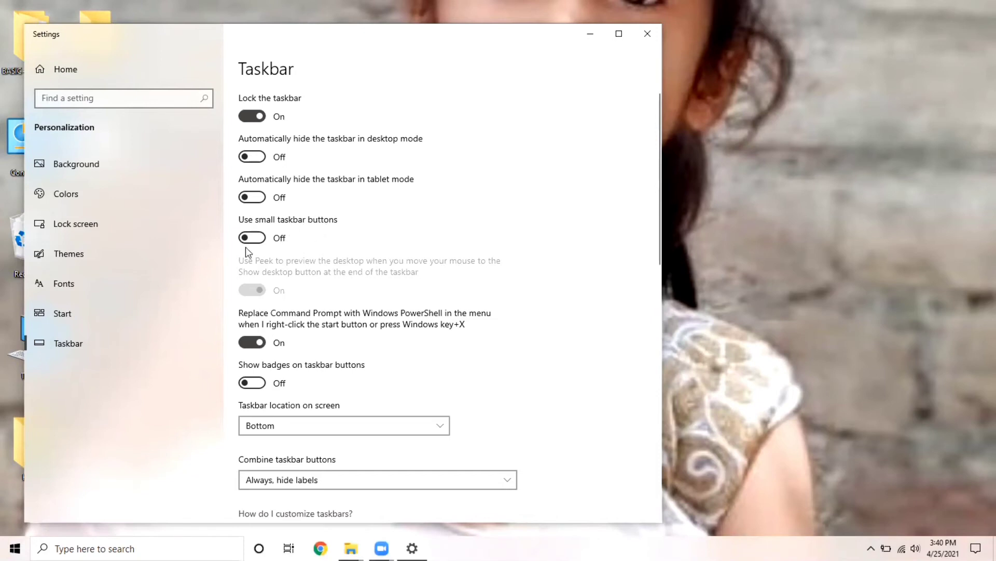
{"action": "left_click", "coordinate": [261, 238]}
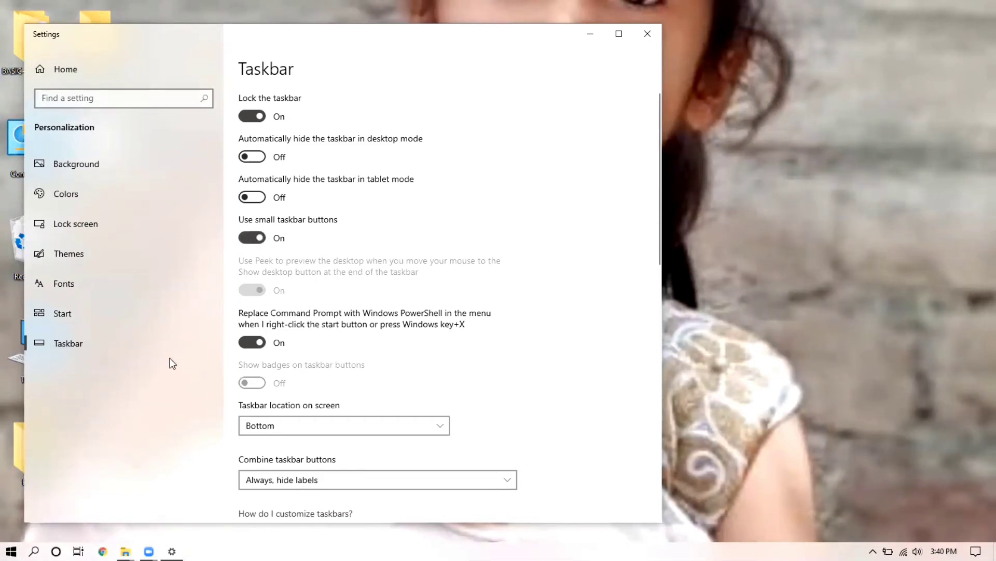
{"action": "left_click", "coordinate": [244, 237]}
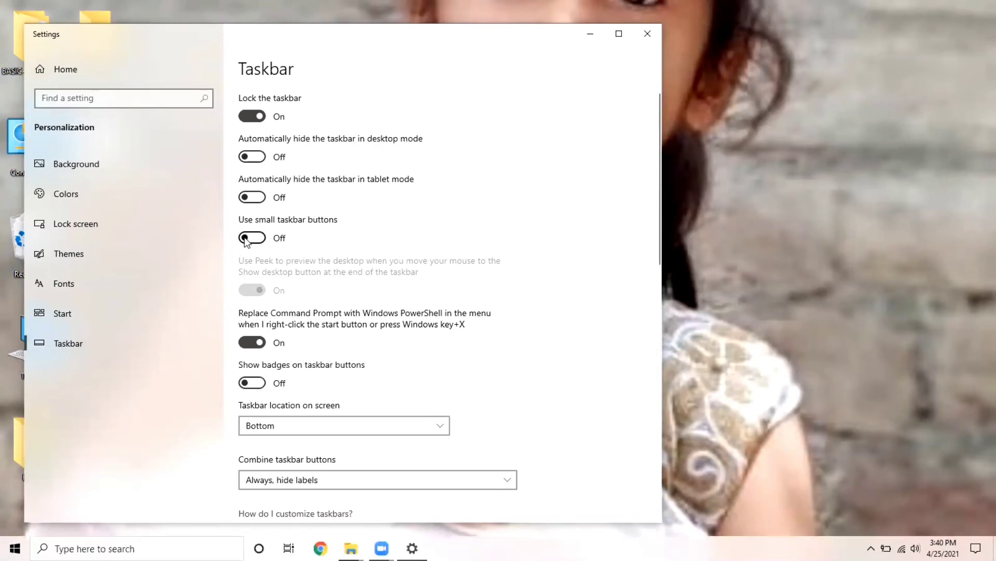
Step: Try the taskbar locations Right, Top and Left, and set the location back to Bottom
{"action": "left_click_drag", "start_coordinate": [655, 176], "coordinate": [661, 254]}
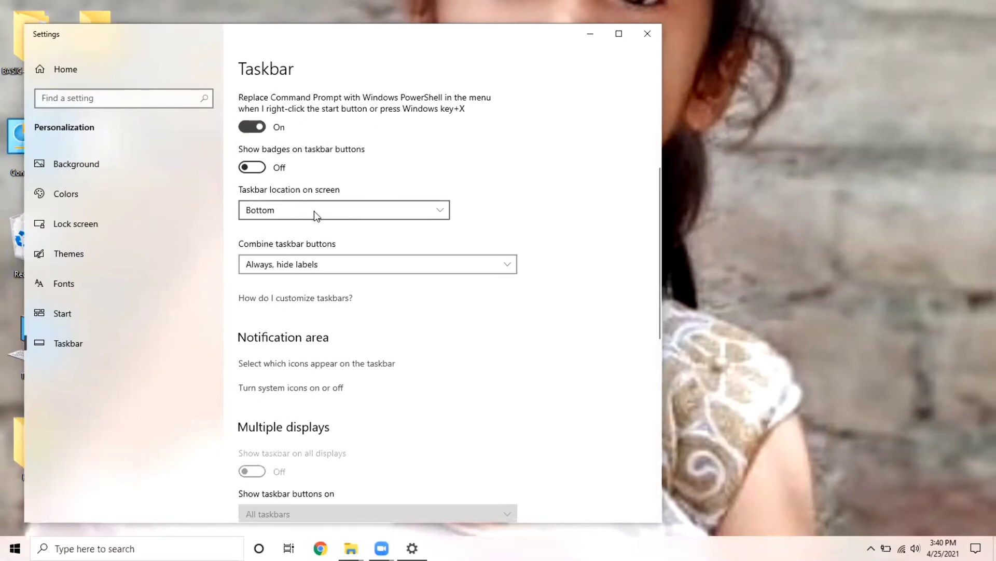
{"action": "left_click", "coordinate": [440, 213]}
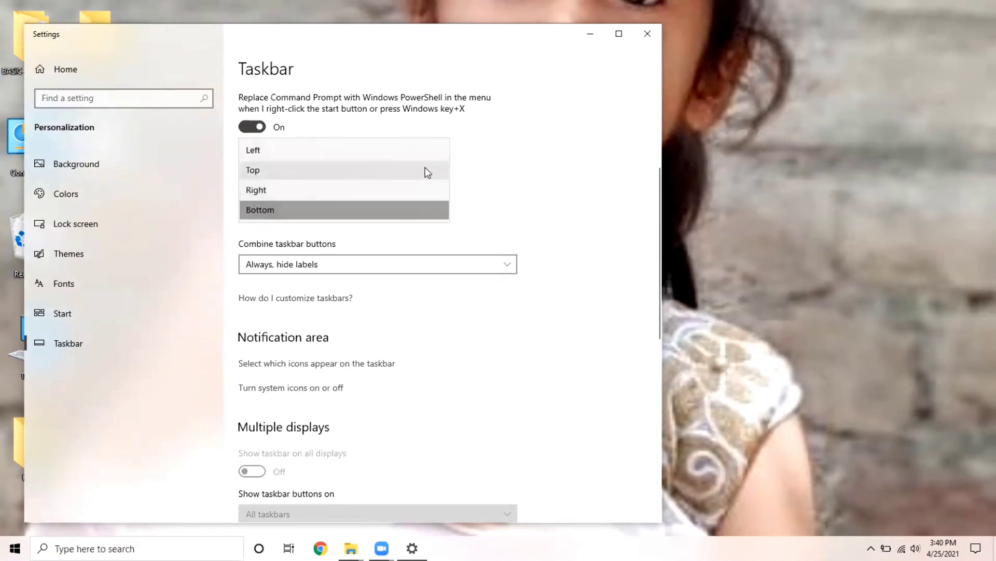
{"action": "left_click", "coordinate": [423, 190]}
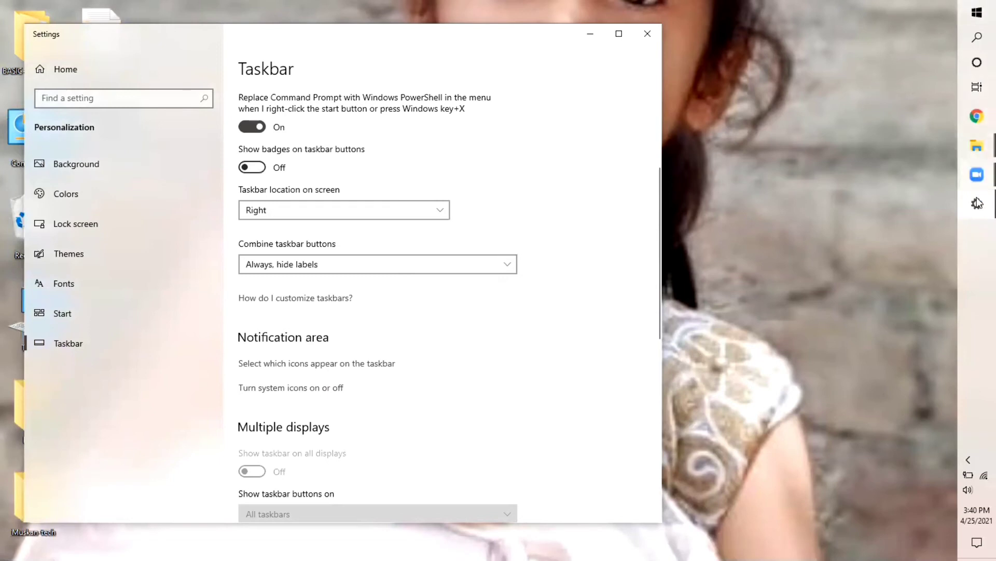
{"action": "left_click", "coordinate": [442, 210]}
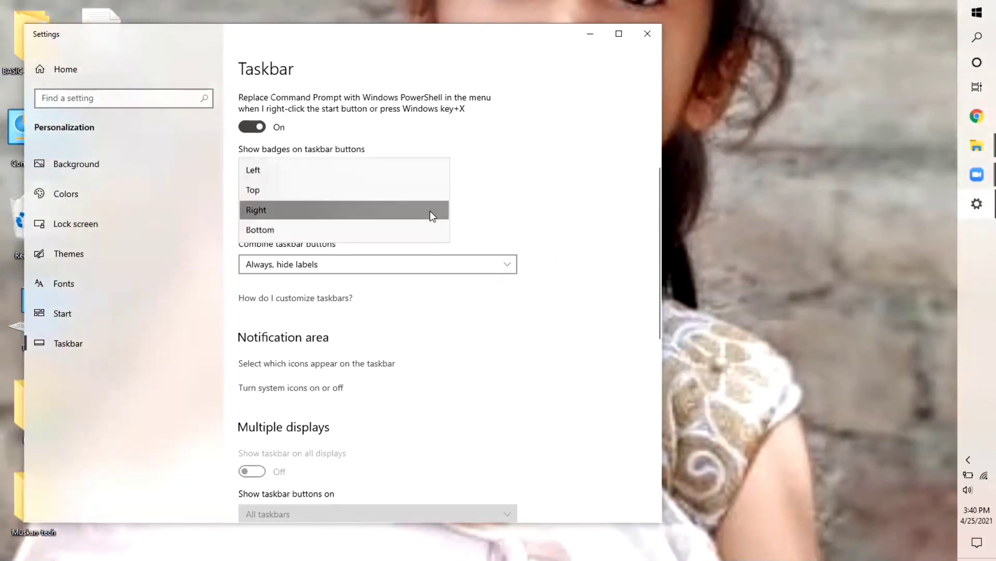
{"action": "left_click", "coordinate": [424, 190]}
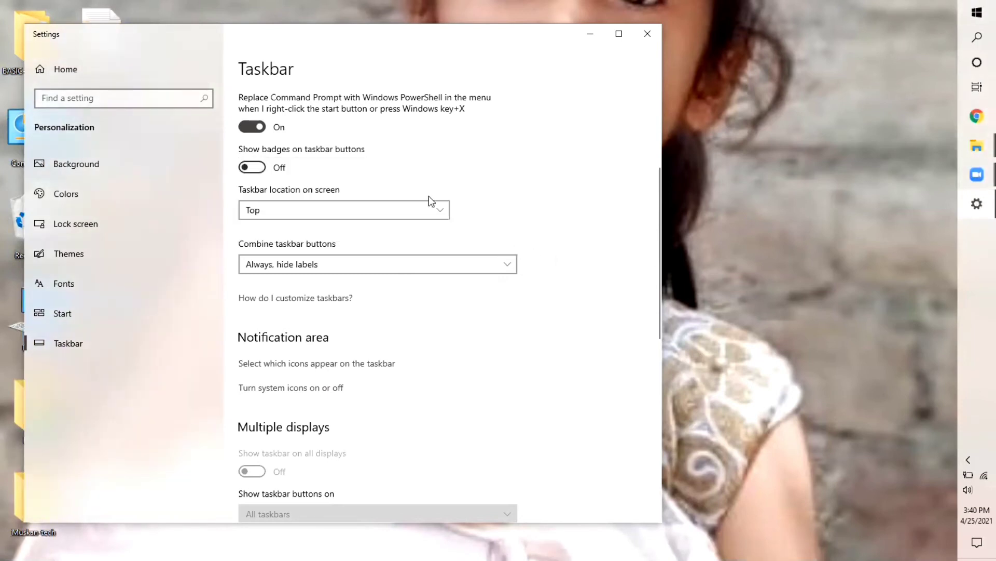
{"action": "left_click", "coordinate": [431, 202]}
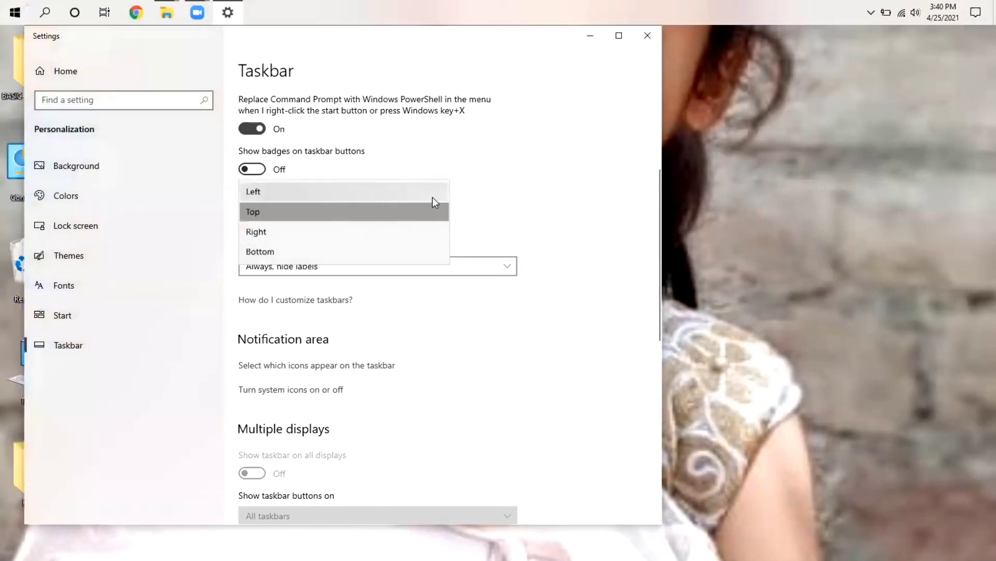
{"action": "left_click", "coordinate": [432, 193]}
{"action": "left_click", "coordinate": [451, 271]}
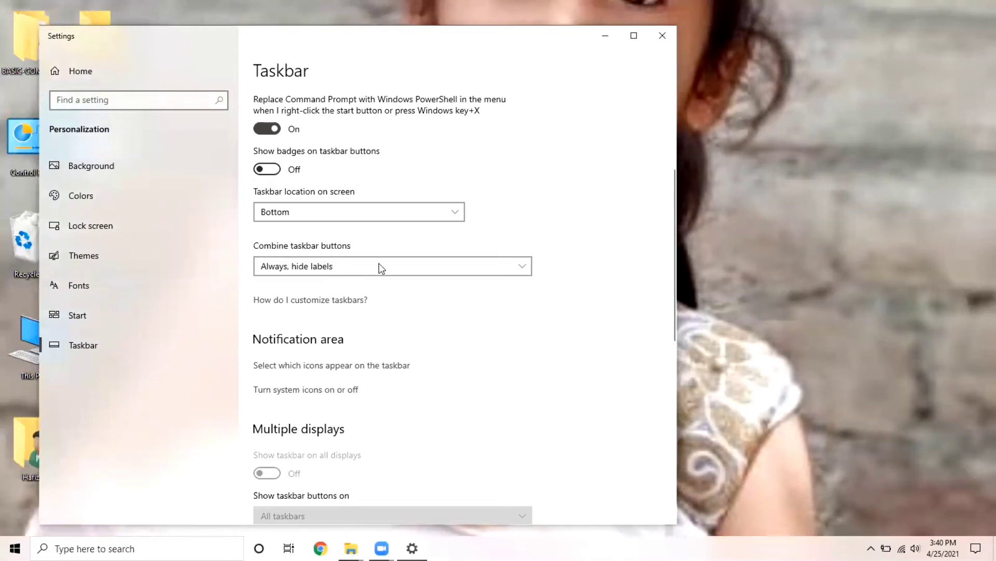
Step: Try combining taskbar buttons When taskbar is full and Never, and set the option back to Always, hide labels
{"action": "left_click", "coordinate": [519, 266]}
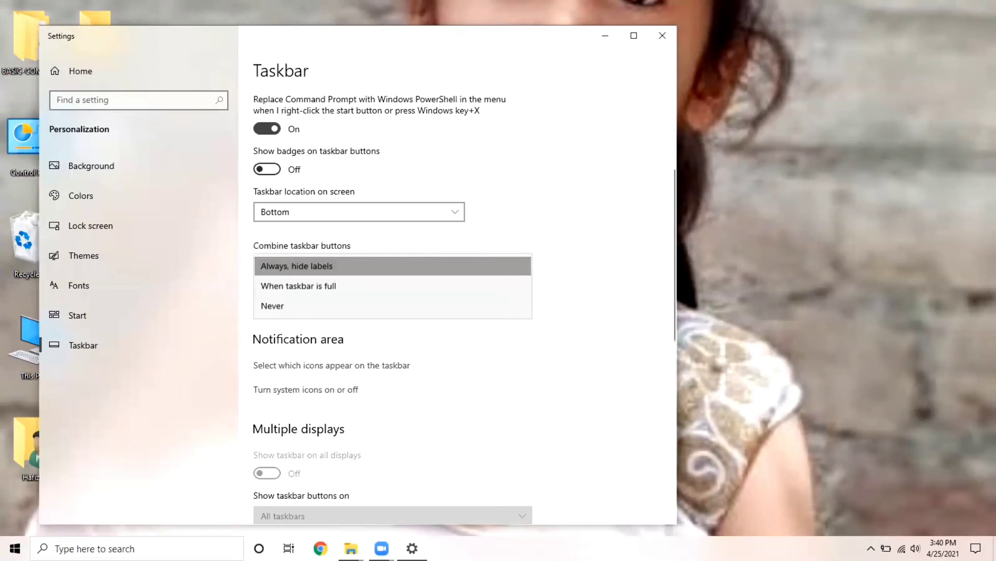
{"action": "mouse_move", "coordinate": [351, 548]}
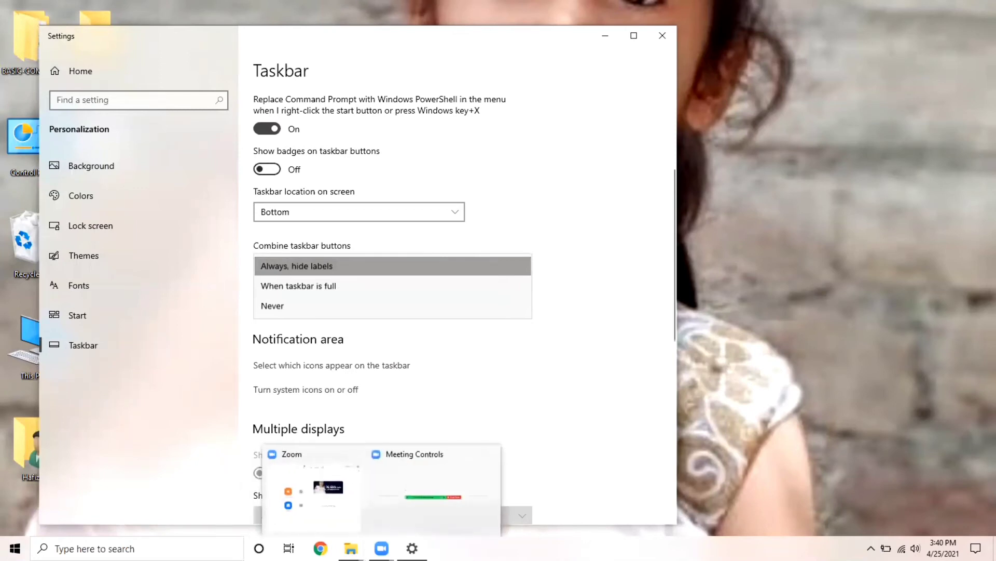
{"action": "left_click", "coordinate": [352, 285]}
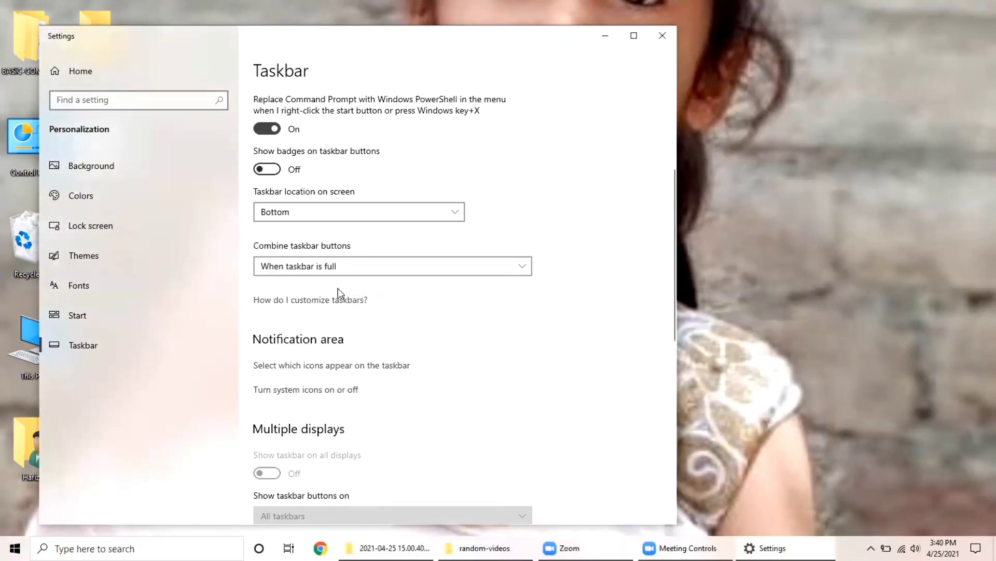
{"action": "left_click", "coordinate": [329, 271]}
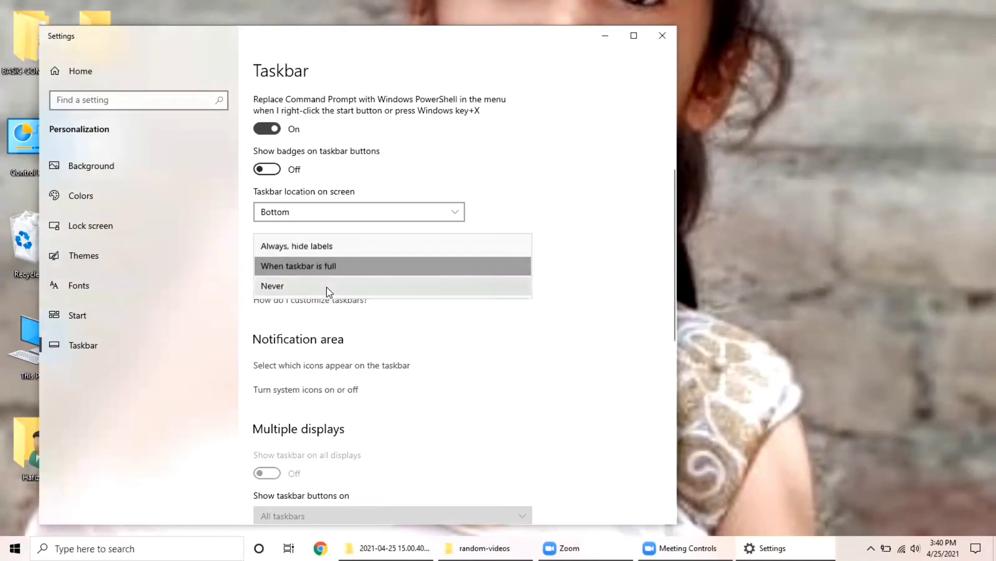
{"action": "left_click", "coordinate": [326, 286]}
{"action": "left_click", "coordinate": [354, 269]}
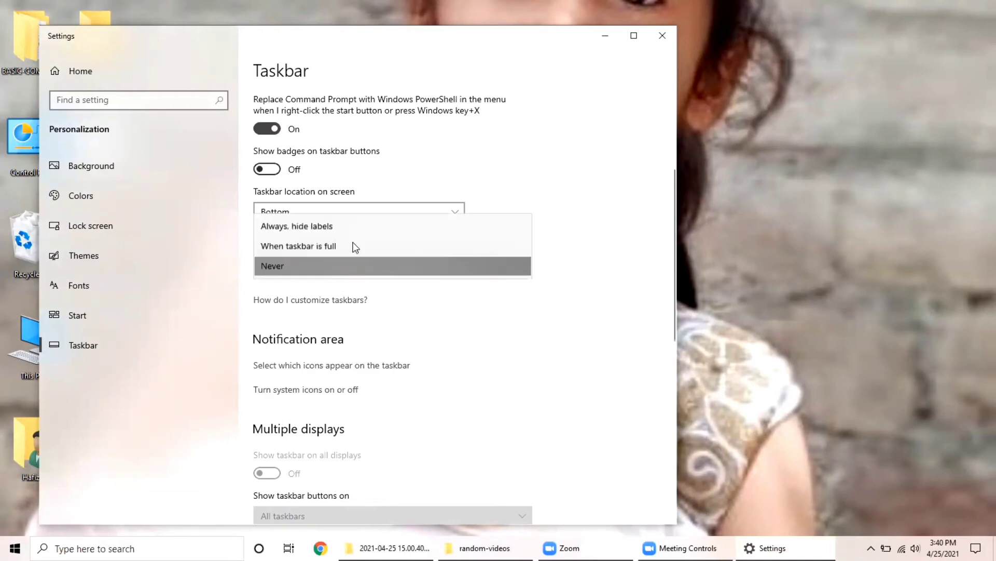
{"action": "left_click", "coordinate": [352, 247]}
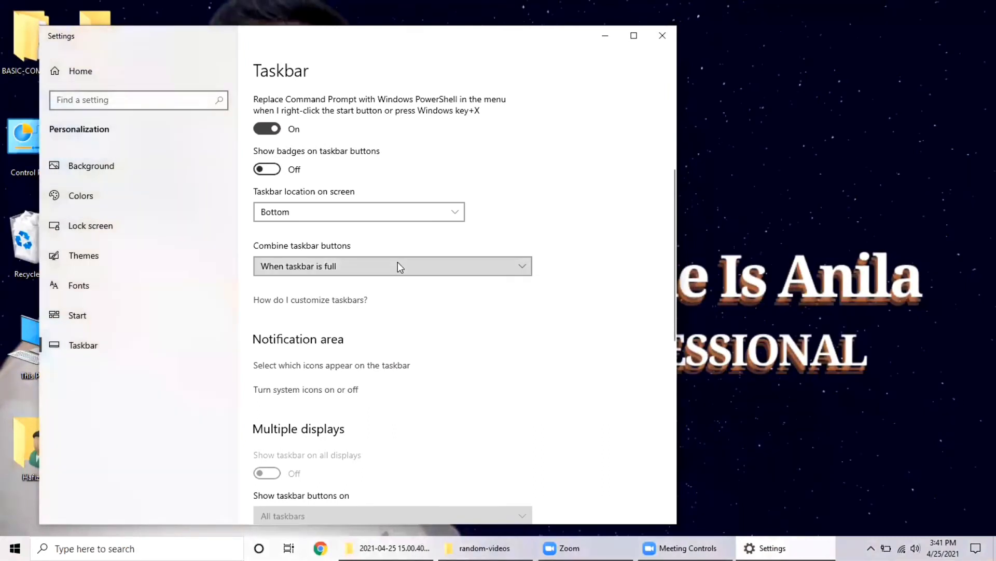
{"action": "left_click", "coordinate": [398, 263]}
{"action": "left_click", "coordinate": [394, 248]}
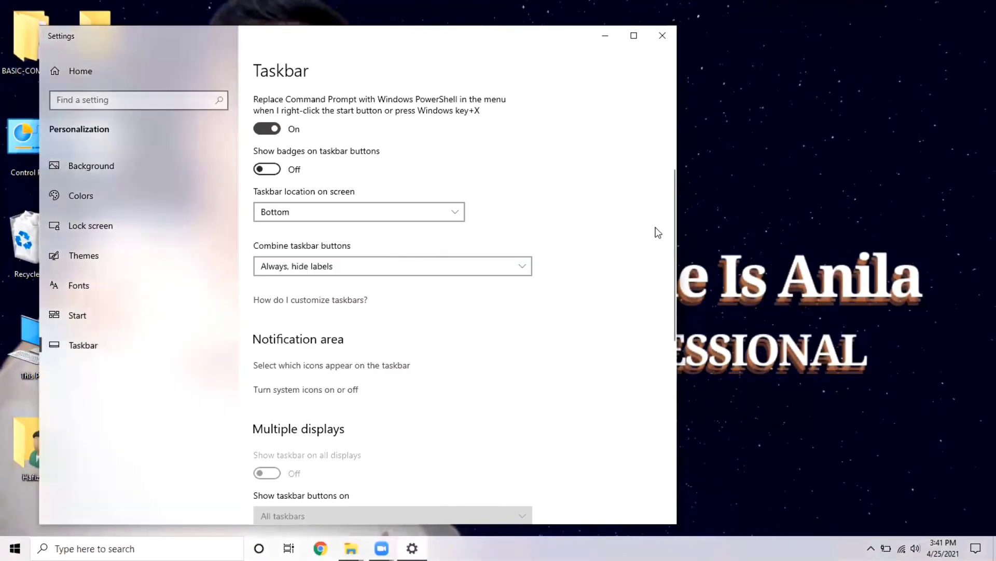
Step: Go to the People section of the Taskbar settings and check the notification center, closing it again
{"action": "left_click_drag", "start_coordinate": [673, 236], "coordinate": [684, 384]}
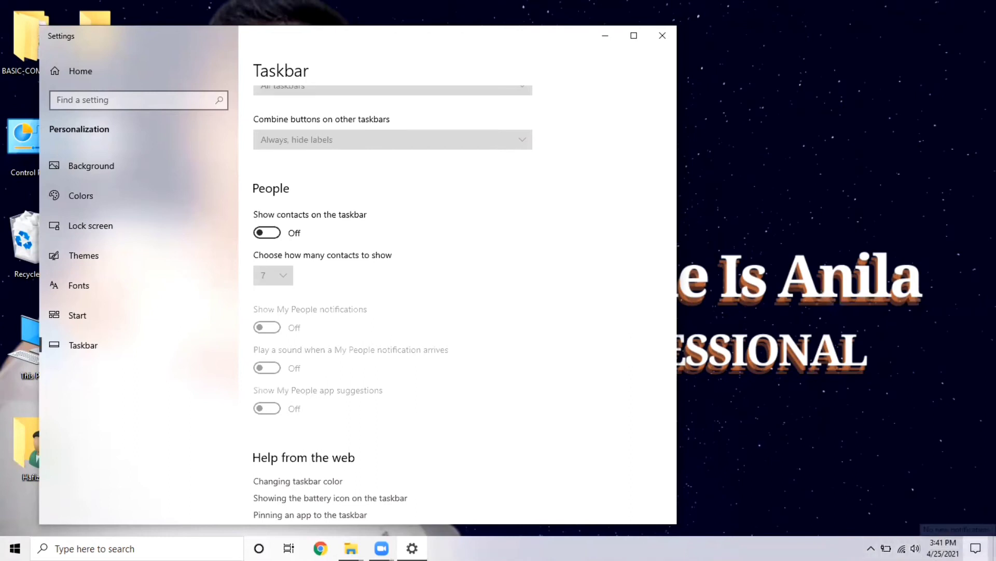
{"action": "left_click", "coordinate": [976, 549]}
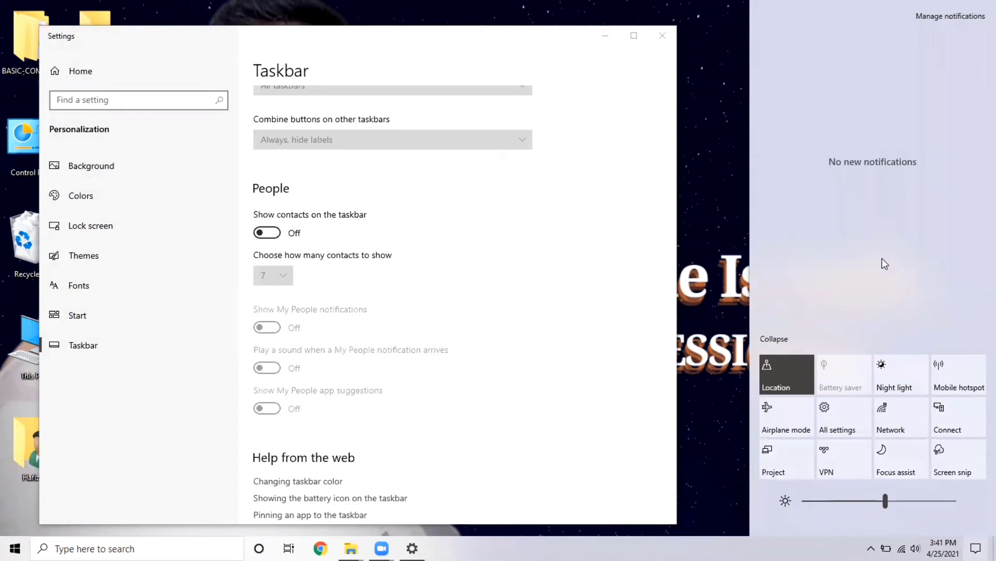
{"action": "left_click", "coordinate": [711, 444]}
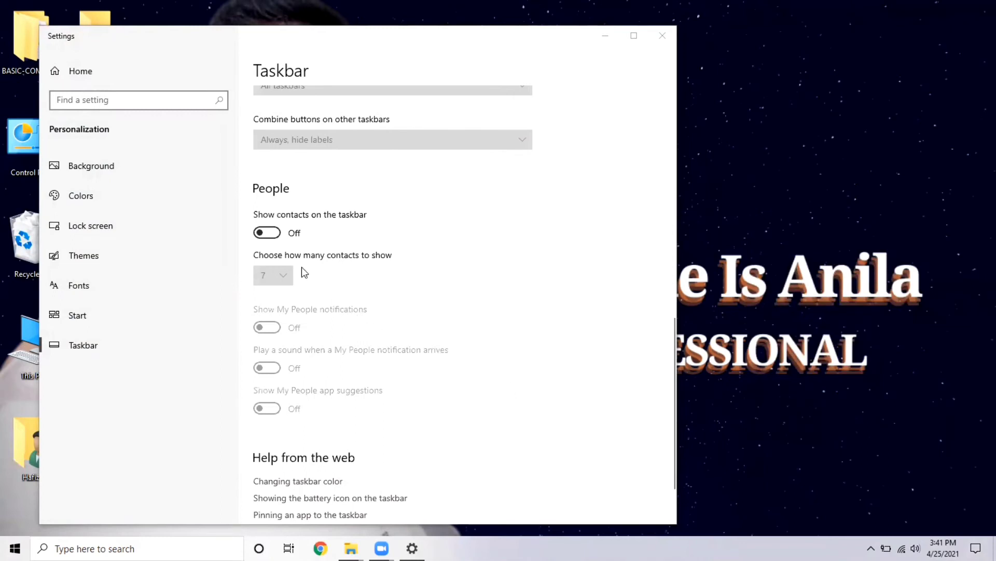
Step: Turn on Show contacts on the taskbar, and check the new contact form from the People flyout, closing it without saving
{"action": "left_click", "coordinate": [266, 232]}
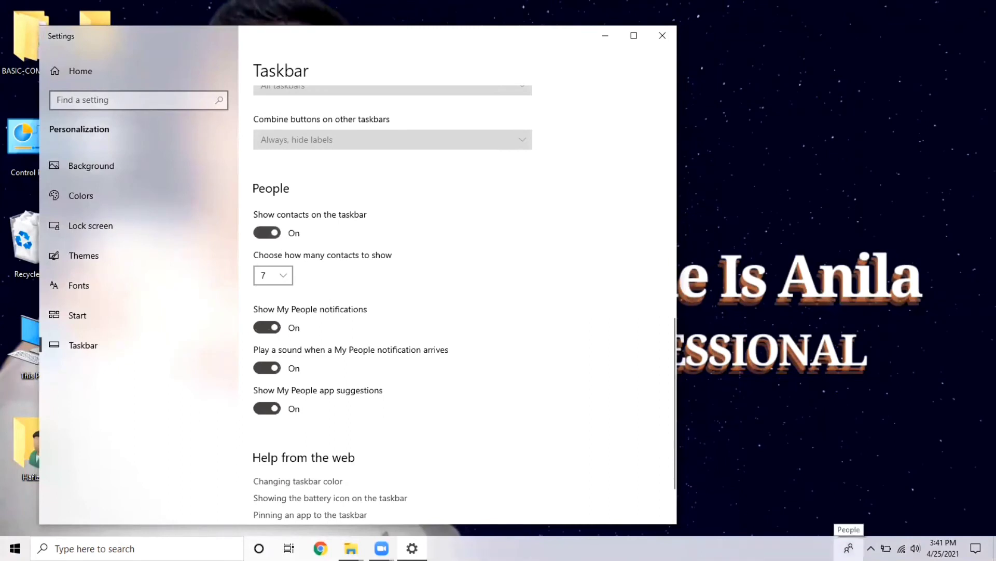
{"action": "left_click", "coordinate": [849, 548]}
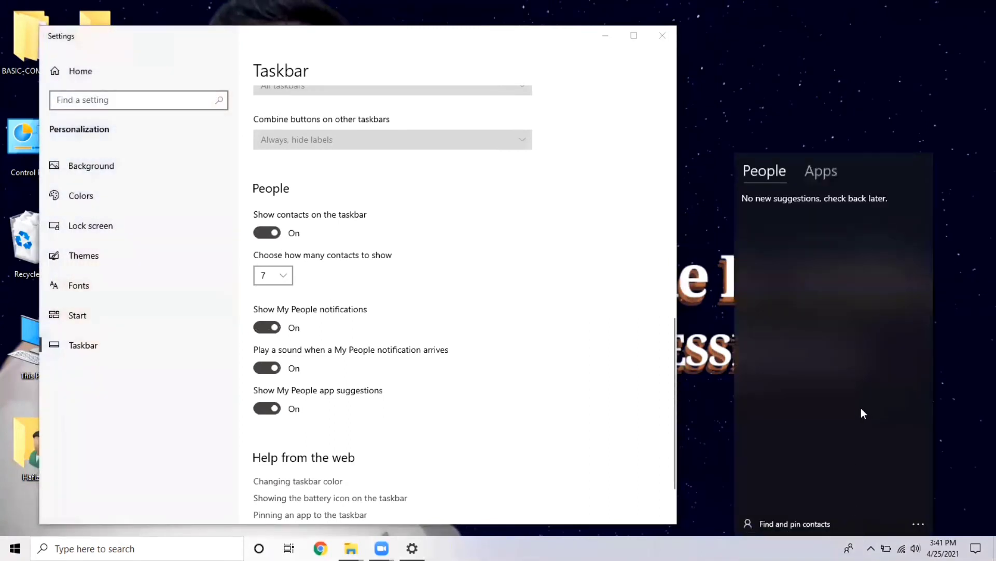
{"action": "left_click", "coordinate": [918, 524]}
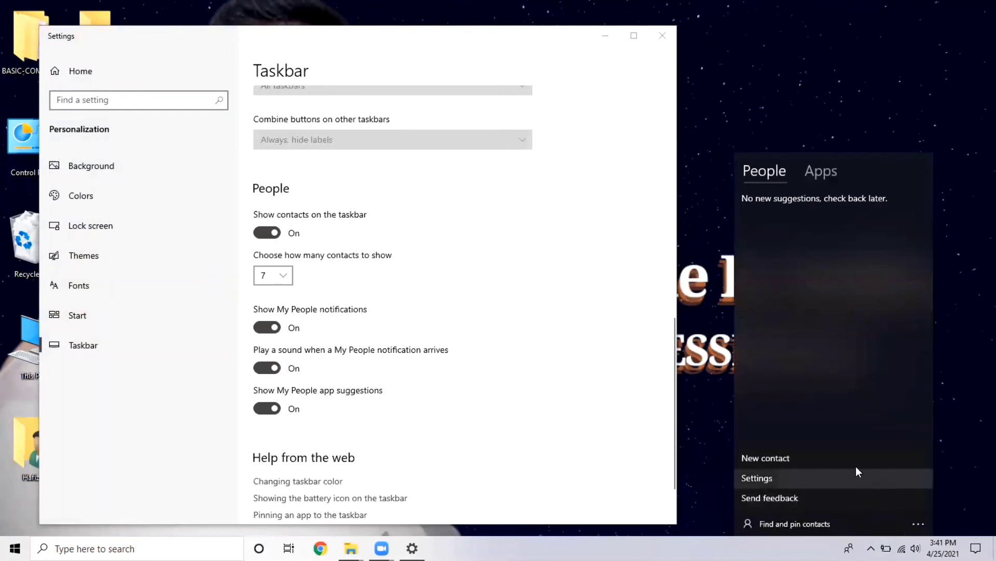
{"action": "left_click", "coordinate": [854, 459]}
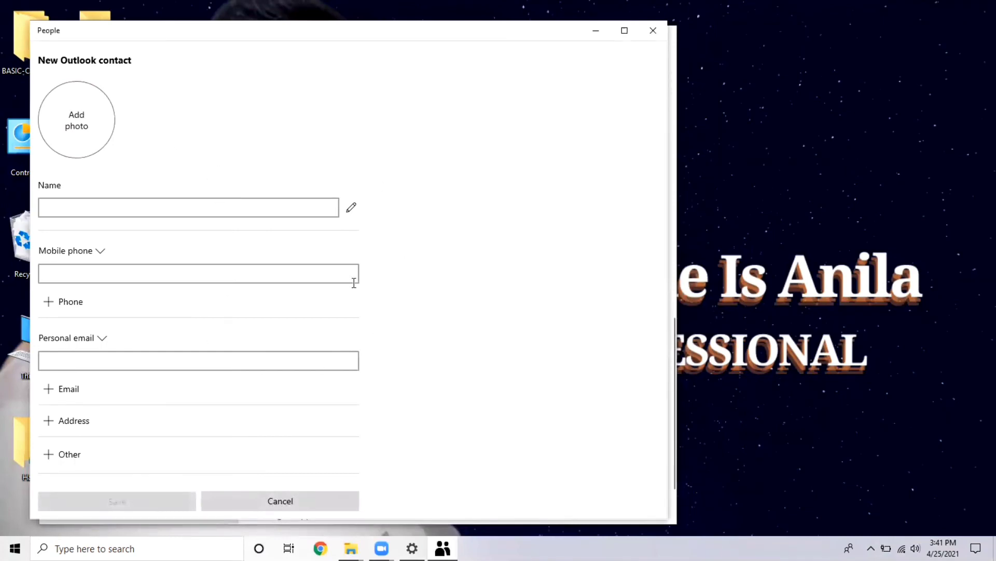
{"action": "left_click", "coordinate": [319, 279]}
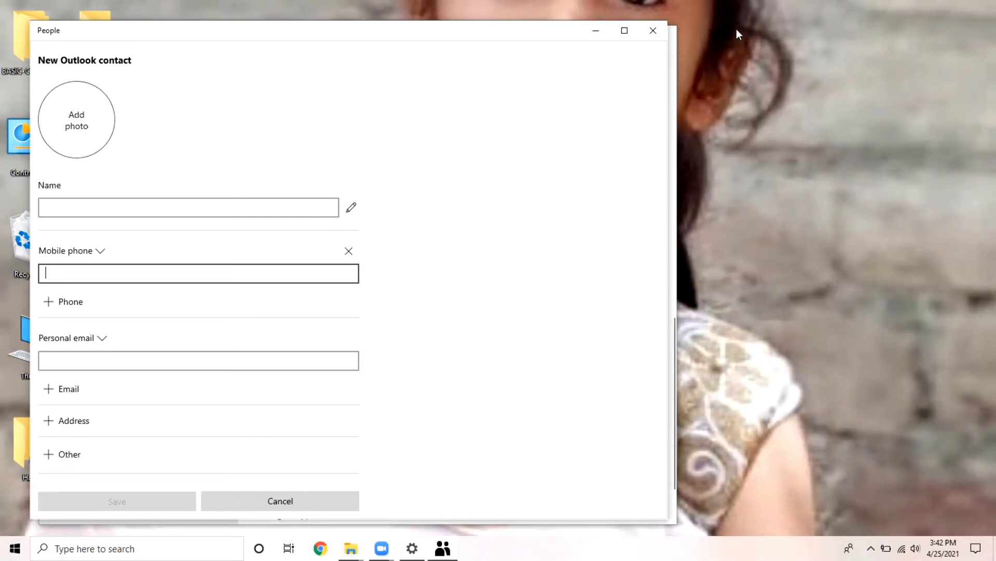
{"action": "left_click", "coordinate": [654, 30]}
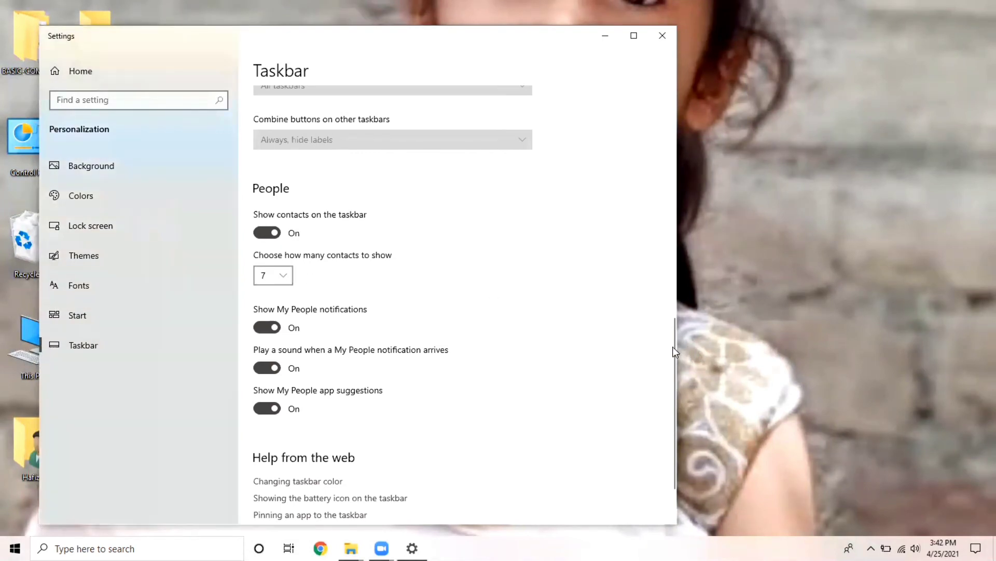
Step: In the selection of icons that appear on the taskbar, turn on AnyDesk, TechSmith Camtasia 2018 and Google Chrome
{"action": "left_click_drag", "start_coordinate": [671, 344], "coordinate": [675, 199]}
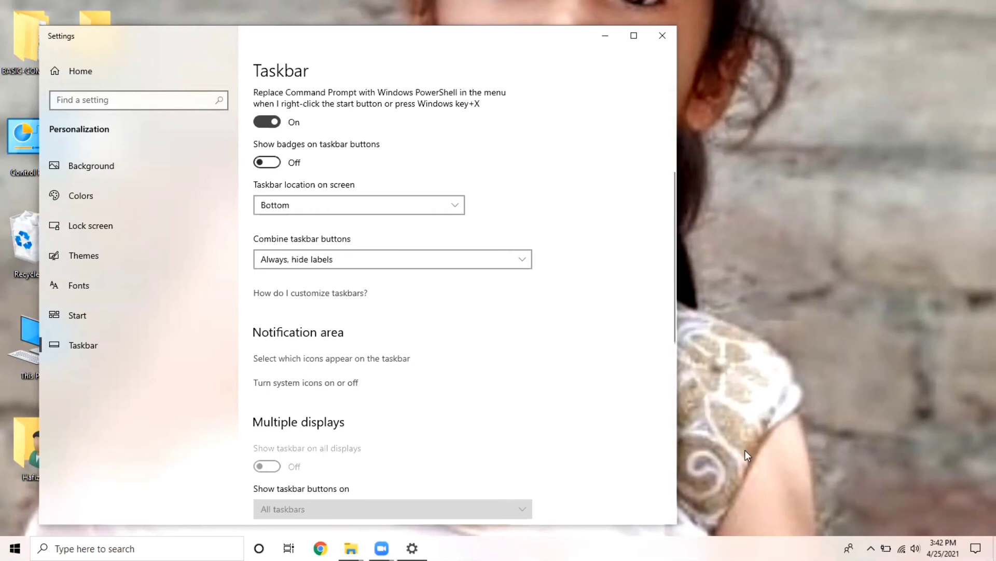
{"action": "left_click", "coordinate": [401, 359]}
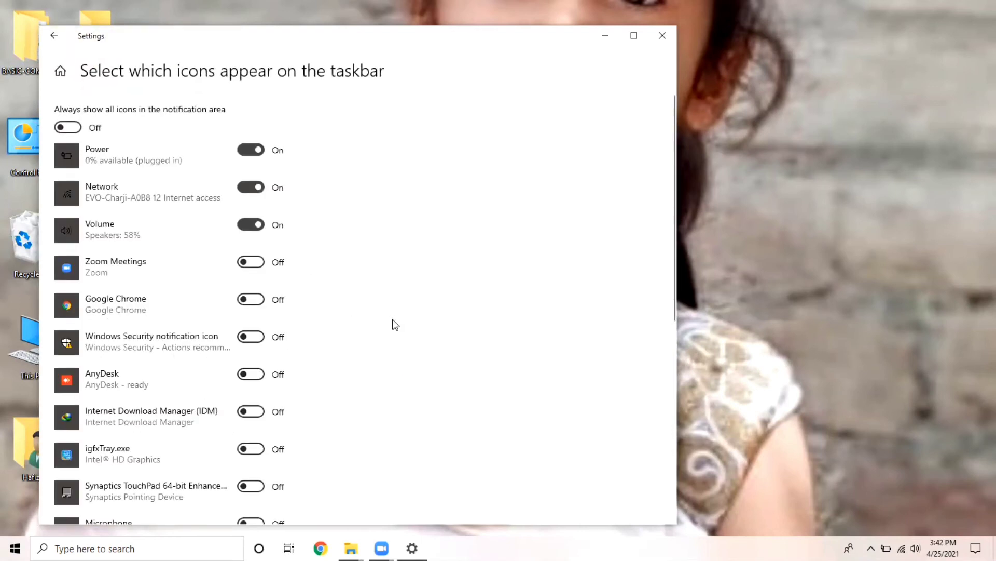
{"action": "scroll", "coordinate": [675, 276], "scroll_direction": "down", "scroll_amount": 2}
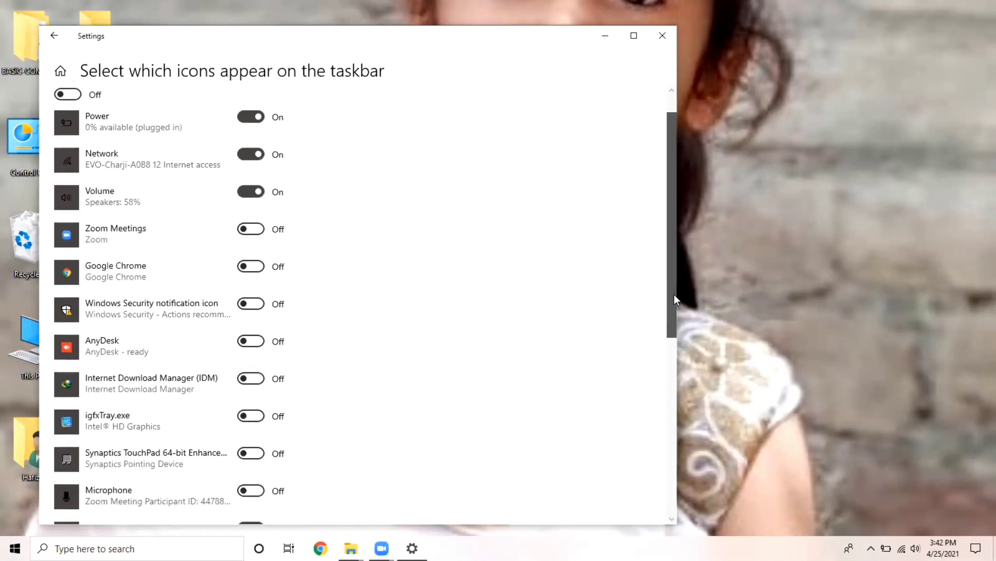
{"action": "left_click", "coordinate": [258, 327]}
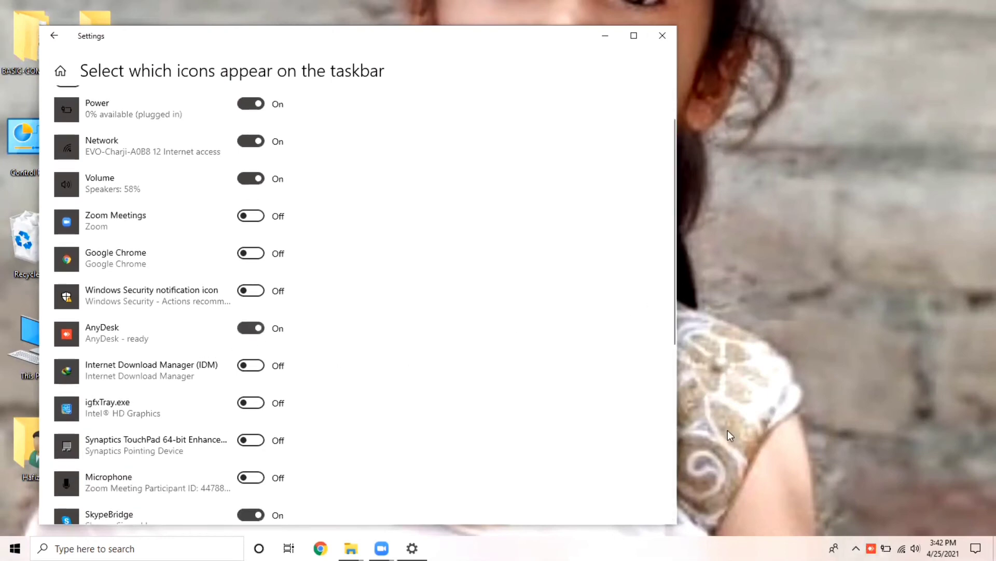
{"action": "scroll", "coordinate": [671, 291], "scroll_direction": "down", "scroll_amount": 3}
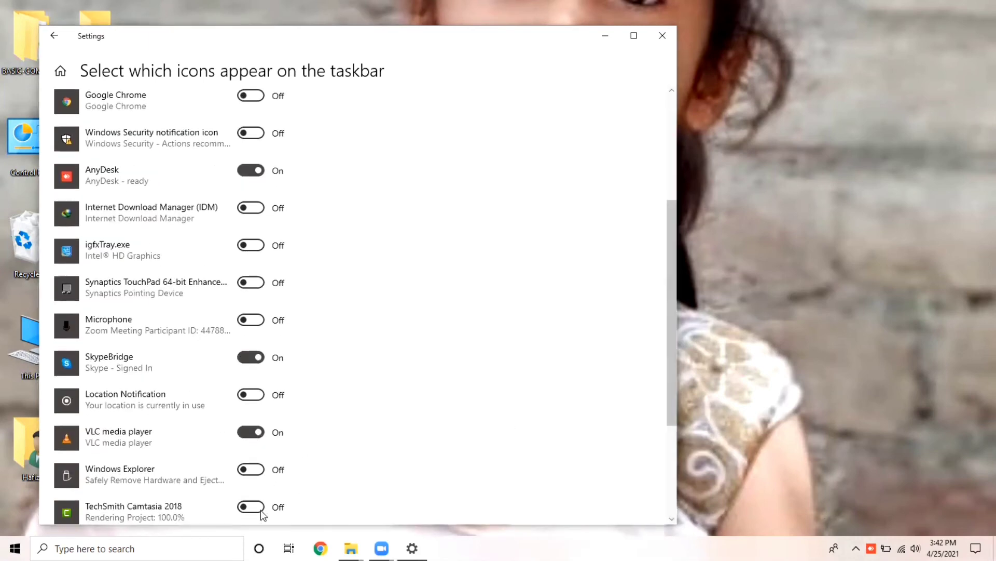
{"action": "left_click", "coordinate": [254, 506]}
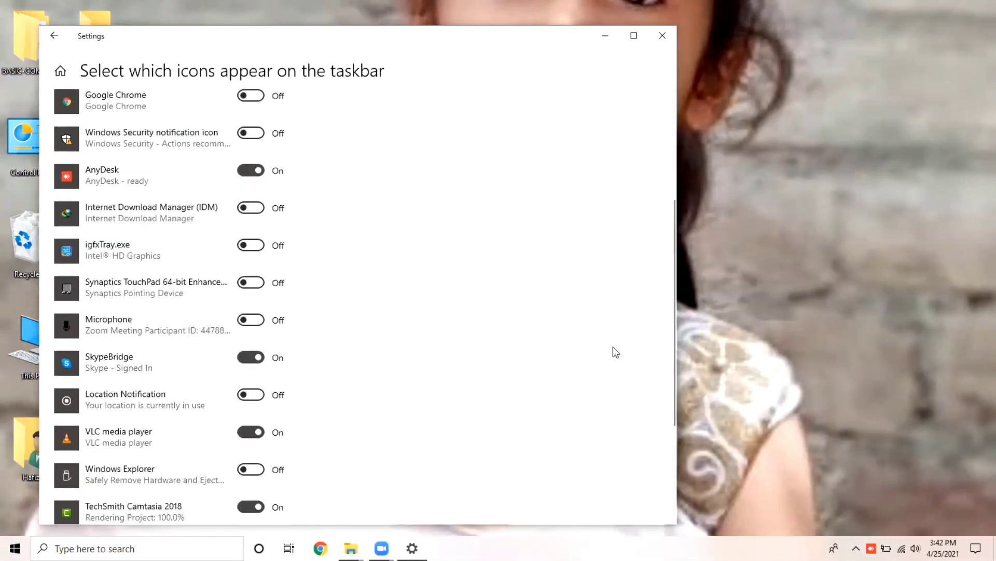
{"action": "left_click_drag", "start_coordinate": [673, 304], "coordinate": [671, 393]}
{"action": "scroll", "coordinate": [669, 260], "scroll_direction": "up", "scroll_amount": 5}
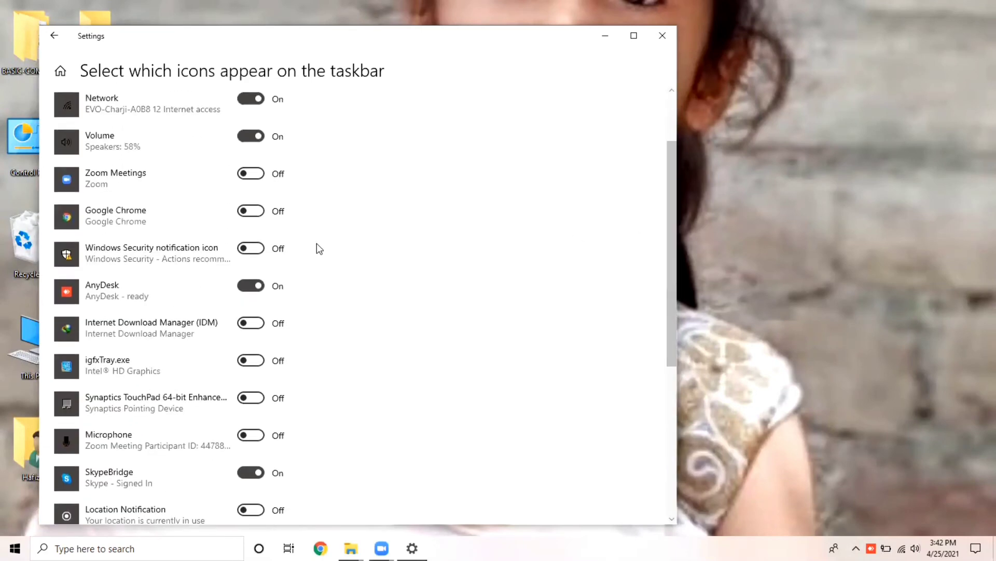
{"action": "left_click", "coordinate": [251, 210]}
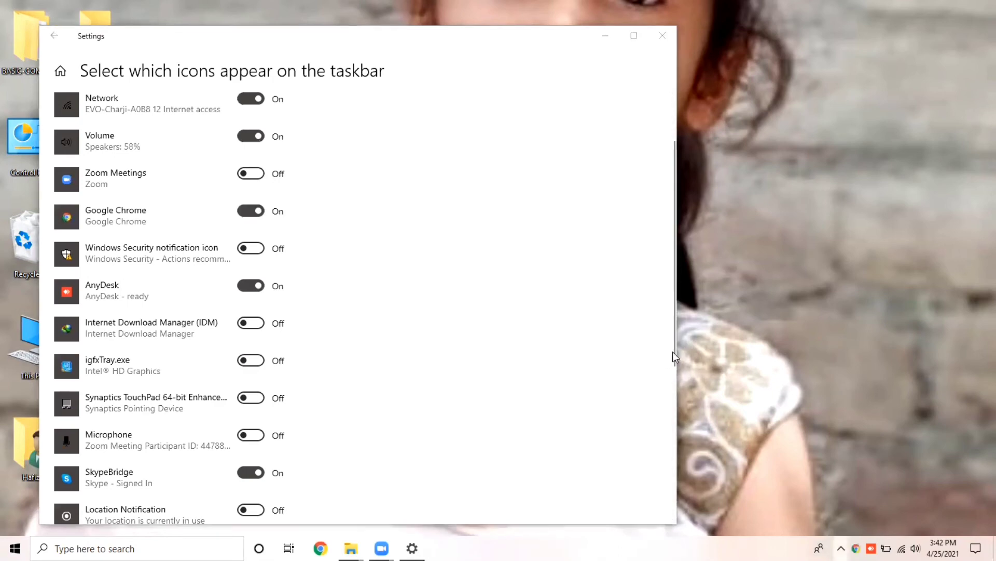
Step: Try always showing all icons in the notification area, and turn the option back off
{"action": "left_click_drag", "start_coordinate": [673, 351], "coordinate": [673, 306]}
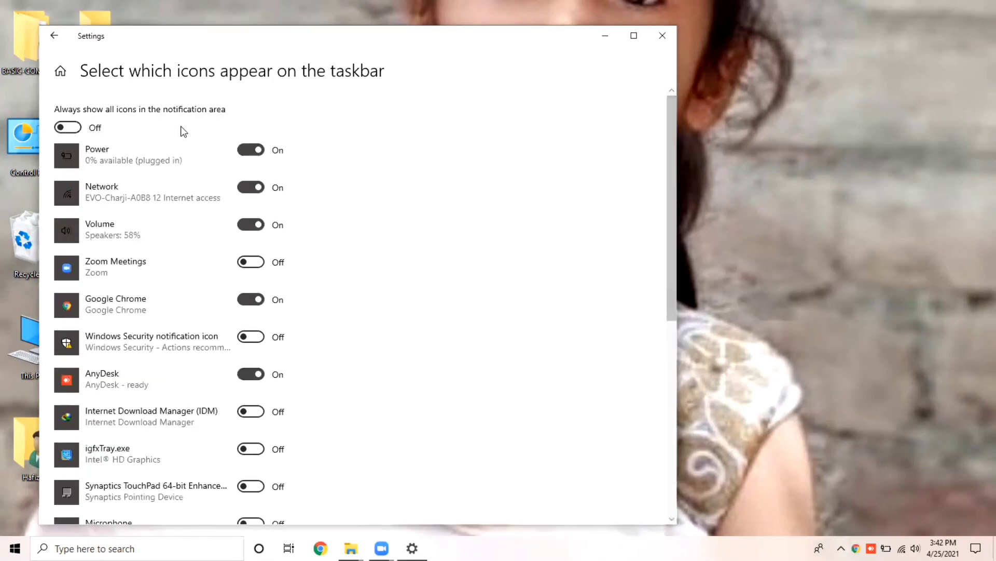
{"action": "left_click", "coordinate": [68, 128]}
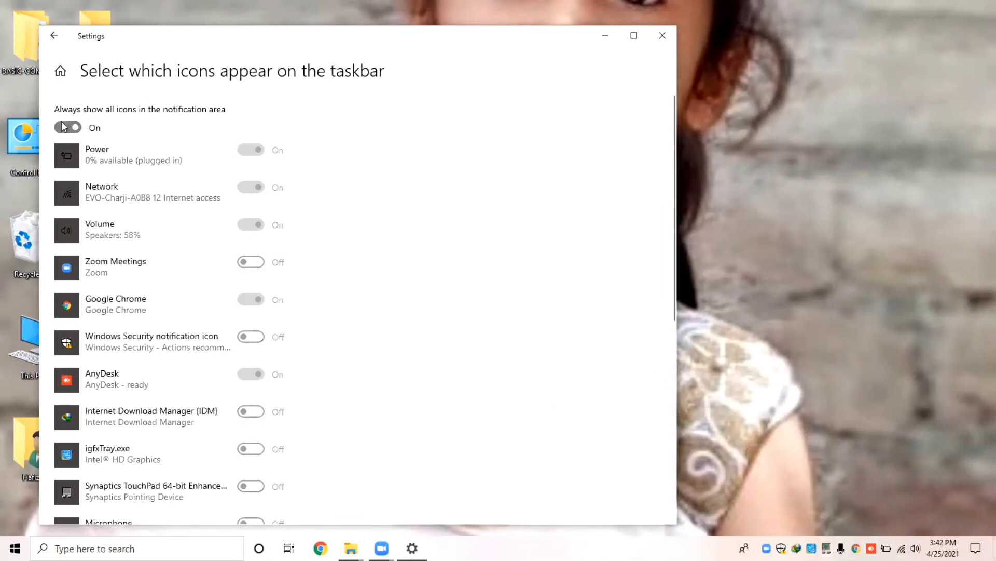
{"action": "left_click", "coordinate": [65, 128]}
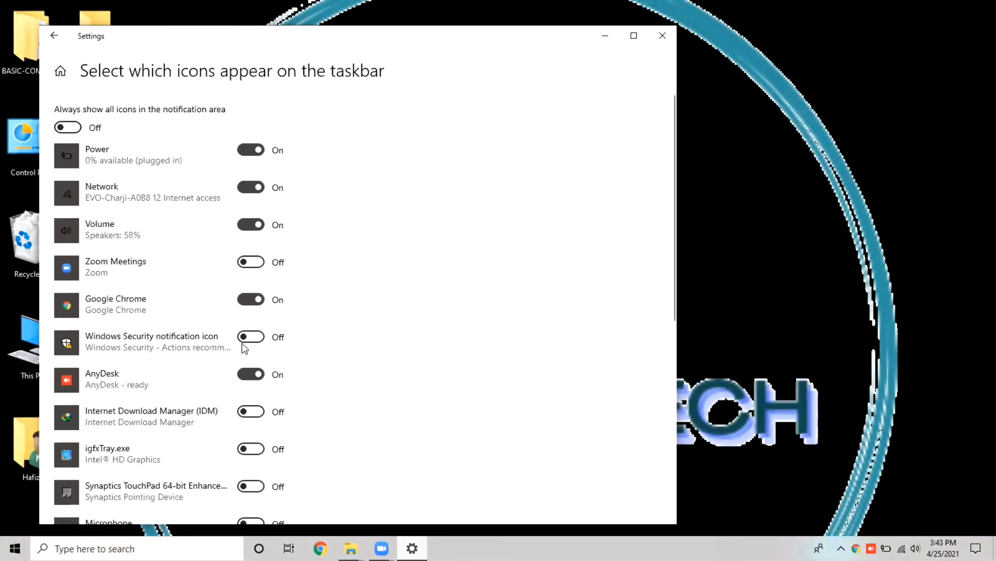
Step: Turn off the Google Chrome and AnyDesk taskbar icons and return to the Settings home page
{"action": "left_click", "coordinate": [245, 305]}
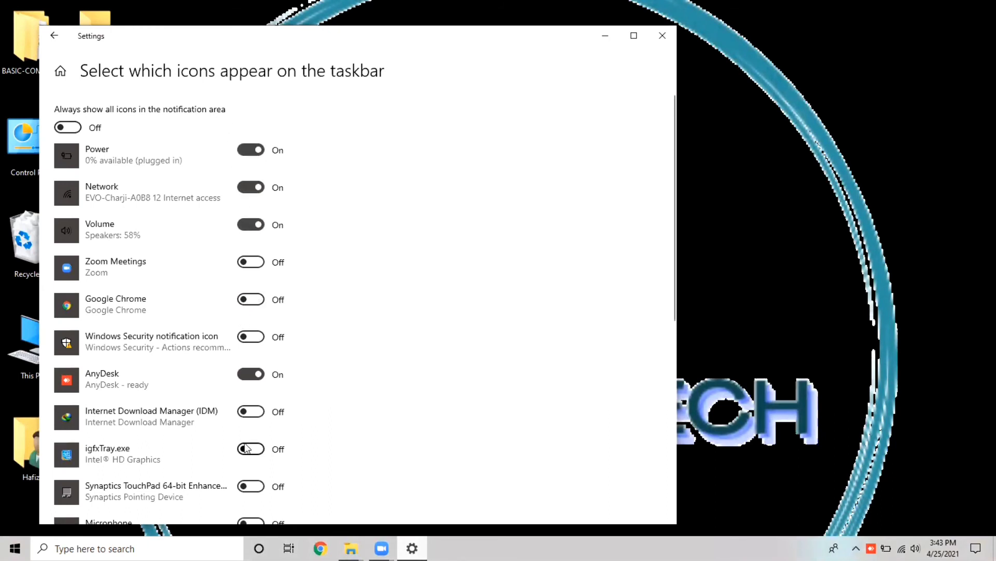
{"action": "left_click", "coordinate": [243, 375]}
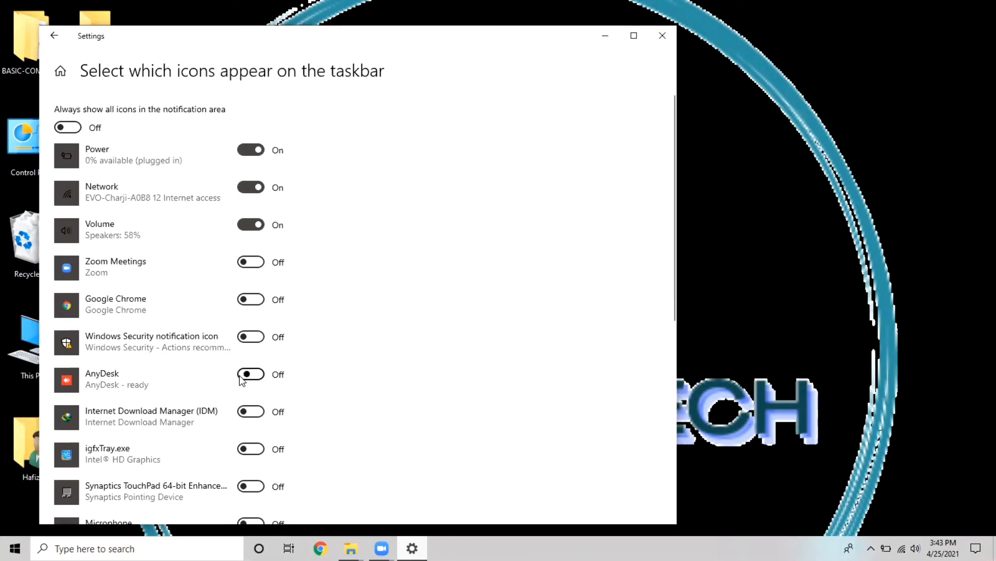
{"action": "left_click", "coordinate": [59, 74]}
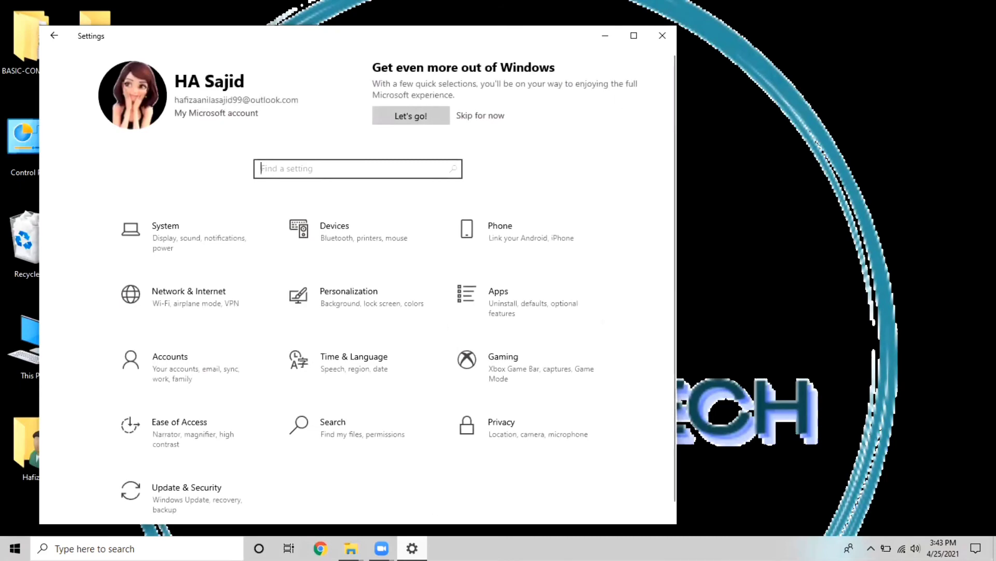
Step: Reopen Personalization from the desktop and open the Taskbar setting for turning system icons on or off
{"action": "left_click", "coordinate": [412, 548]}
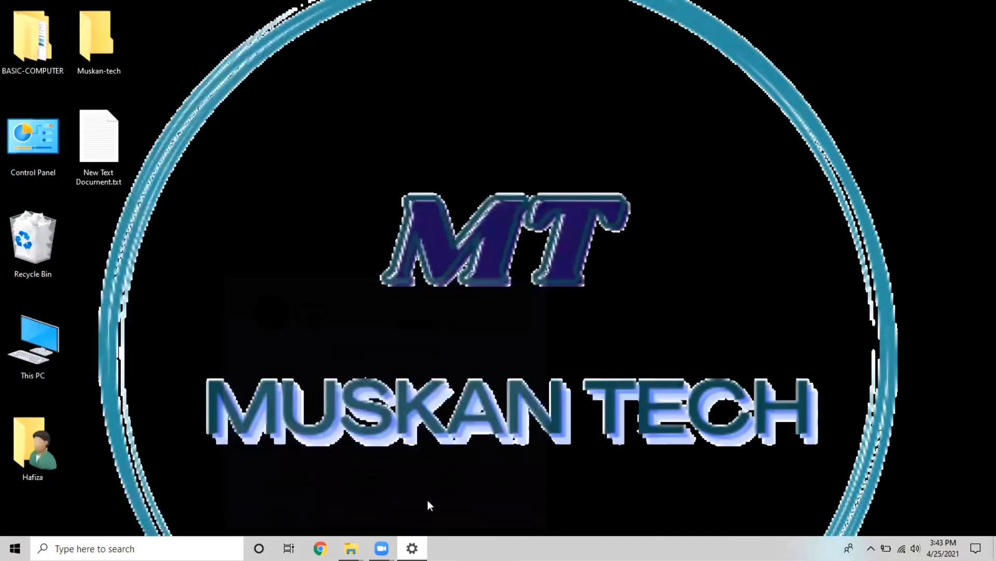
{"action": "right_click", "coordinate": [472, 245]}
{"action": "left_click", "coordinate": [513, 431]}
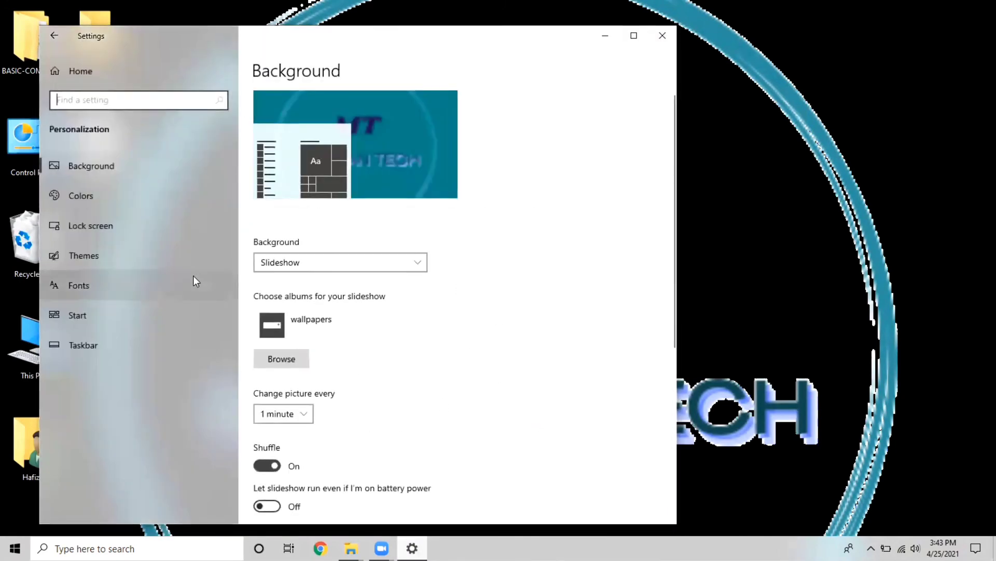
{"action": "left_click", "coordinate": [137, 348]}
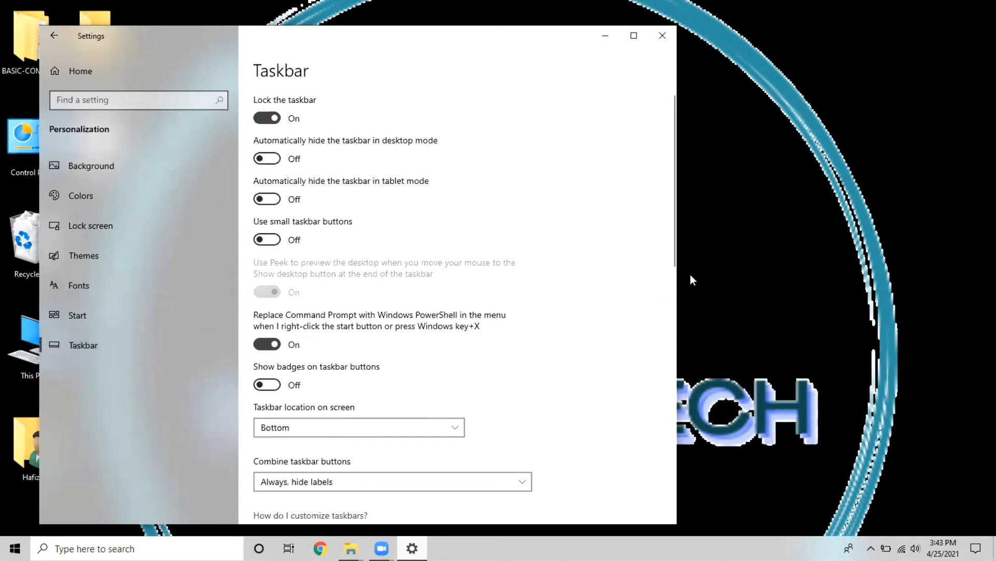
{"action": "left_click_drag", "start_coordinate": [674, 225], "coordinate": [643, 341]}
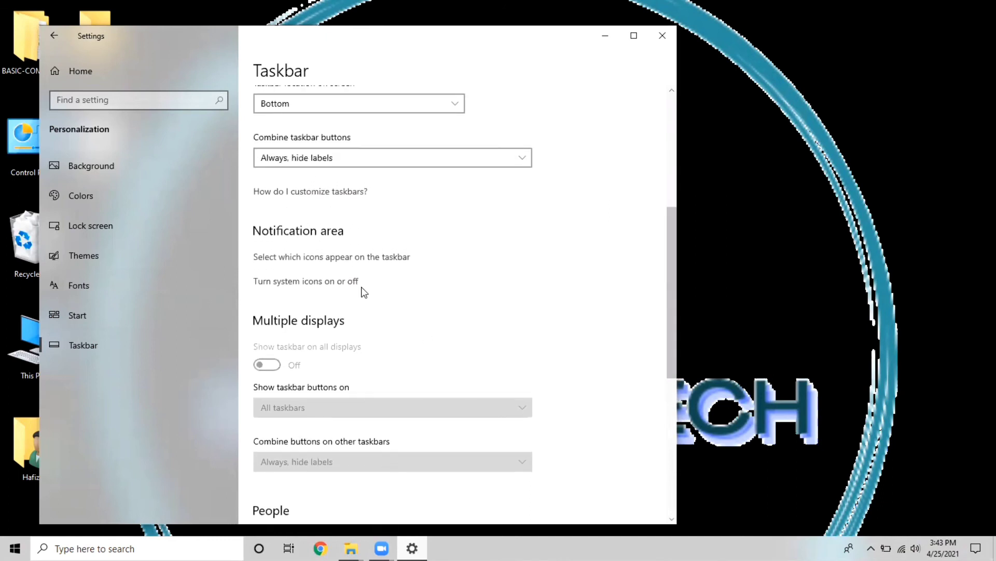
{"action": "left_click", "coordinate": [349, 281]}
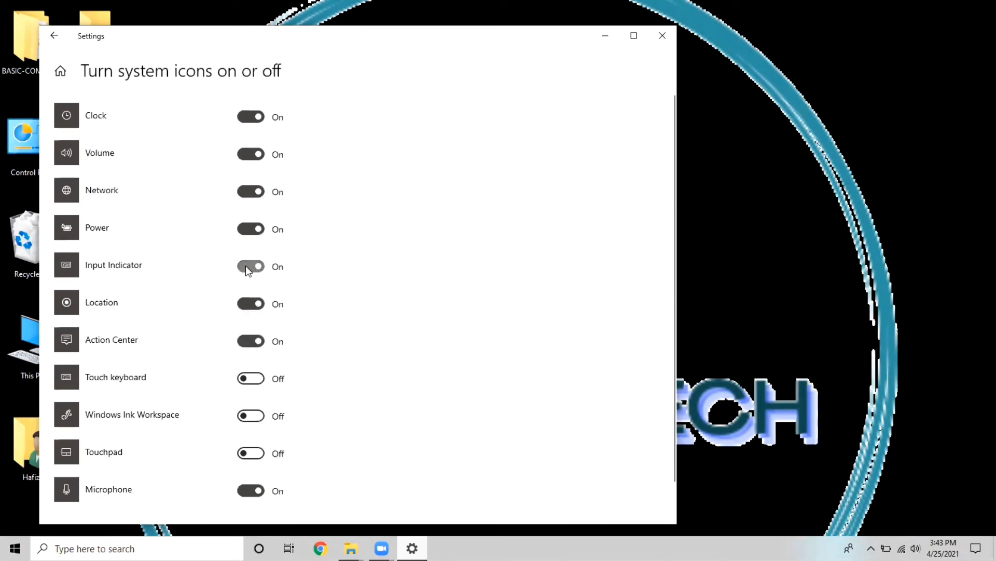
Step: Turn the Network system icon off and back on
{"action": "left_click", "coordinate": [241, 192]}
{"action": "left_click", "coordinate": [259, 193]}
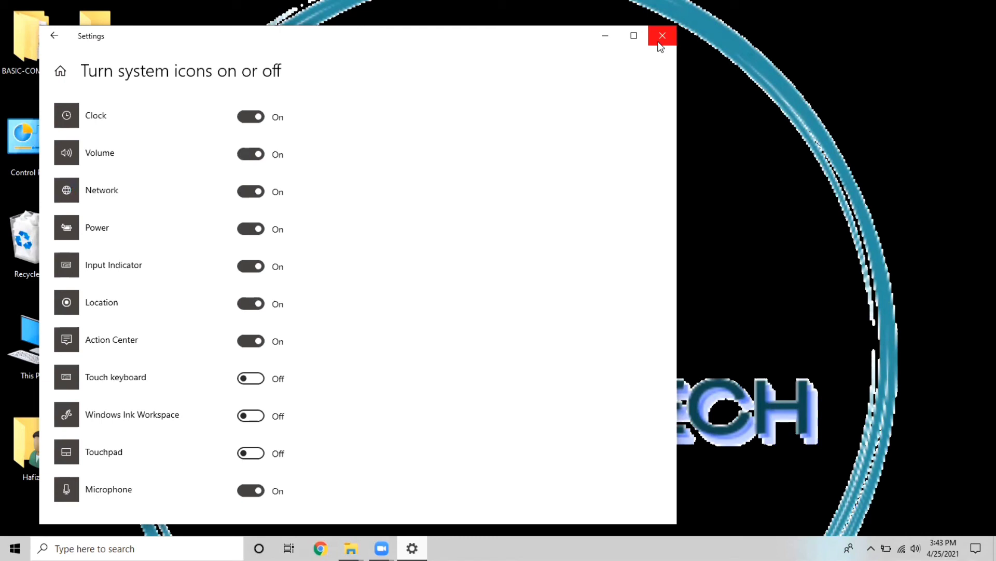
Step: Leave the system icons page and choose Plum from the Windows colors as the accent color in the Colors settings
{"action": "left_click", "coordinate": [53, 37]}
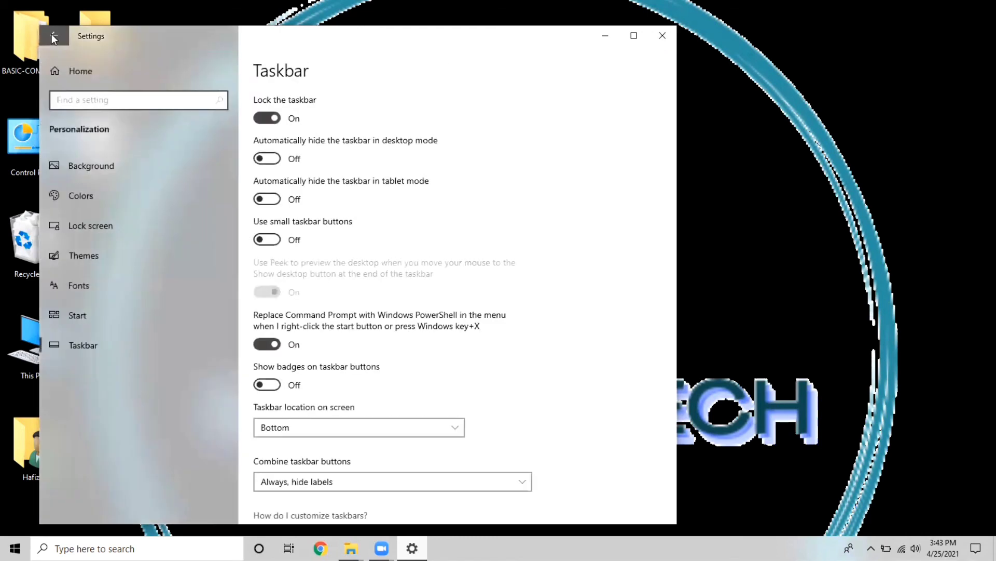
{"action": "left_click", "coordinate": [103, 156]}
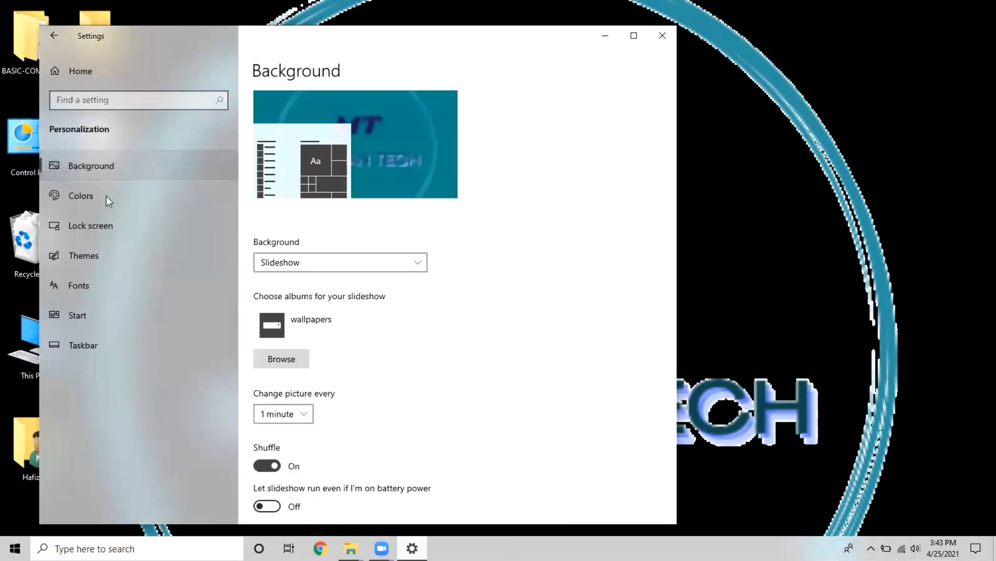
{"action": "left_click", "coordinate": [104, 187]}
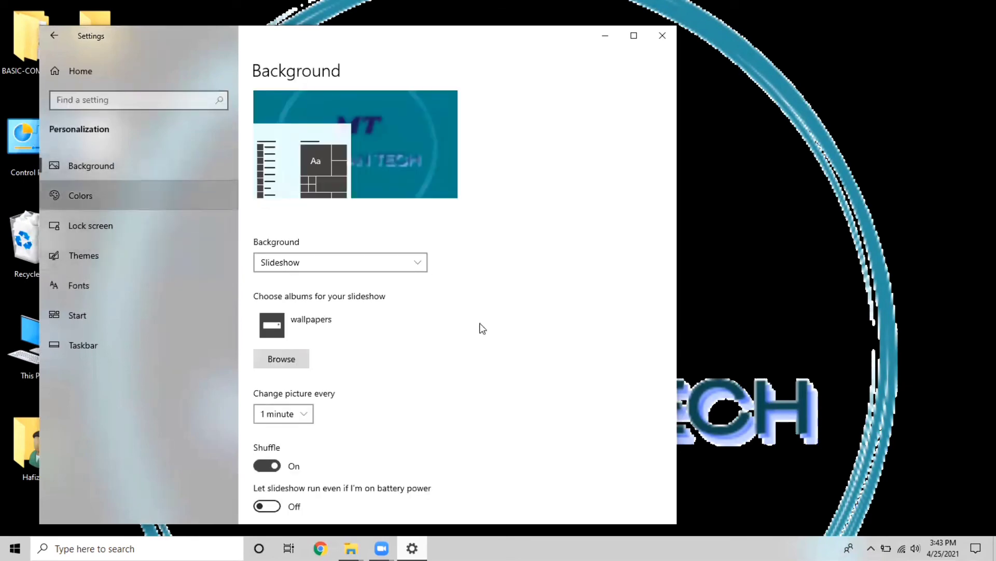
{"action": "scroll", "coordinate": [673, 233], "scroll_direction": "down", "scroll_amount": 1}
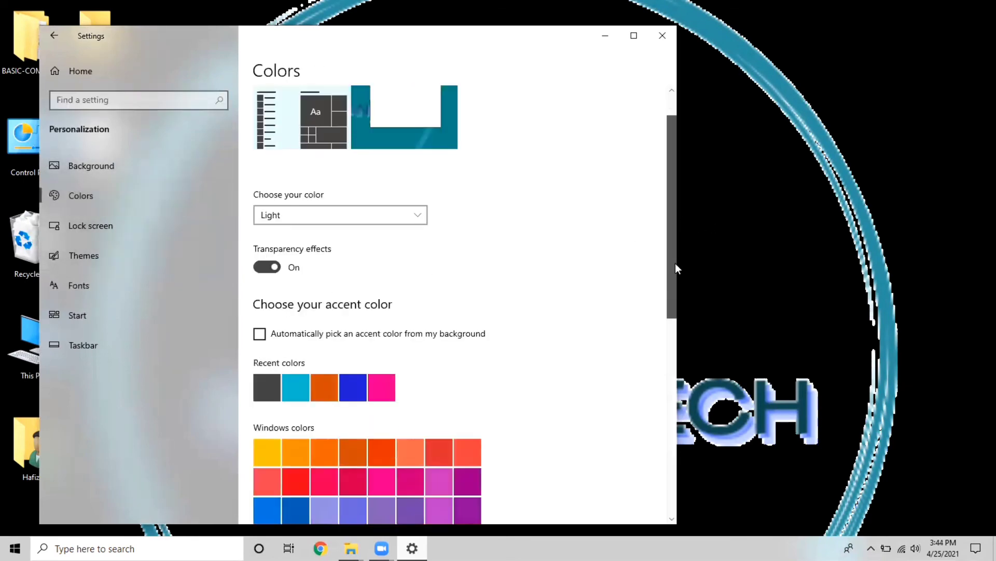
{"action": "scroll", "coordinate": [681, 313], "scroll_direction": "down", "scroll_amount": 5}
{"action": "scroll", "coordinate": [681, 315], "scroll_direction": "up", "scroll_amount": 1}
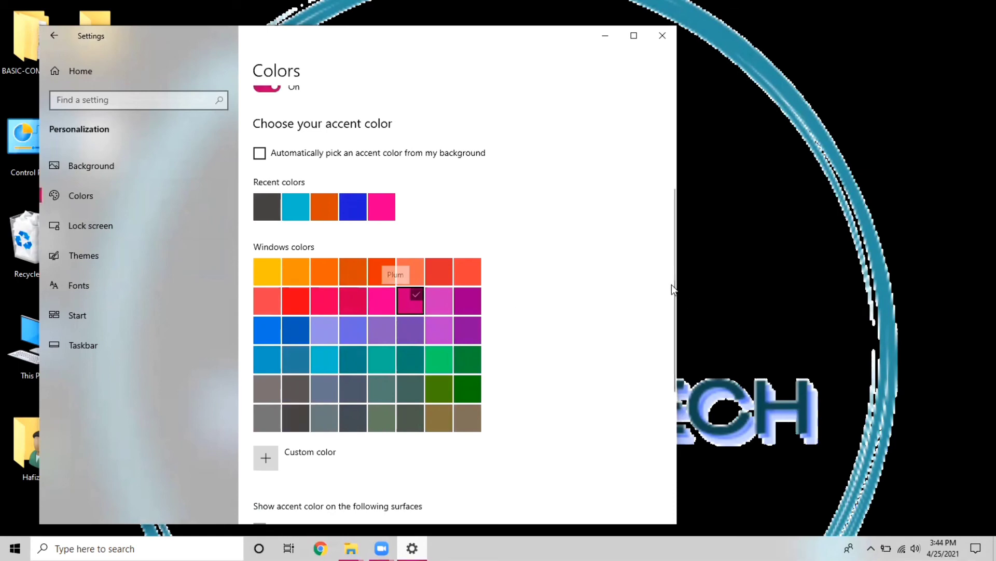
Step: Try the Custom and Dark color modes with transparency effects off, and restore Light mode with transparency effects on
{"action": "left_click_drag", "start_coordinate": [672, 284], "coordinate": [669, 158]}
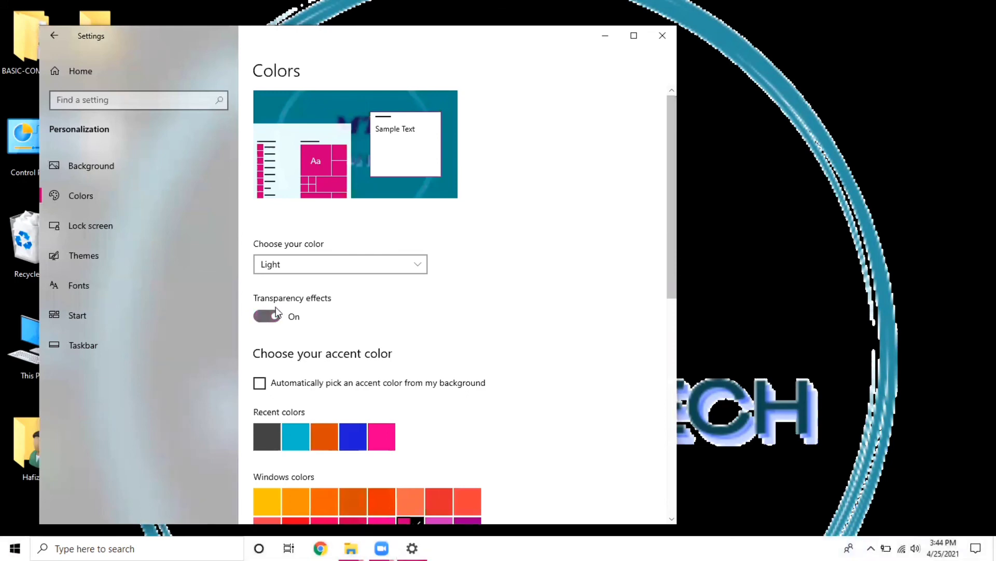
{"action": "left_click", "coordinate": [419, 264]}
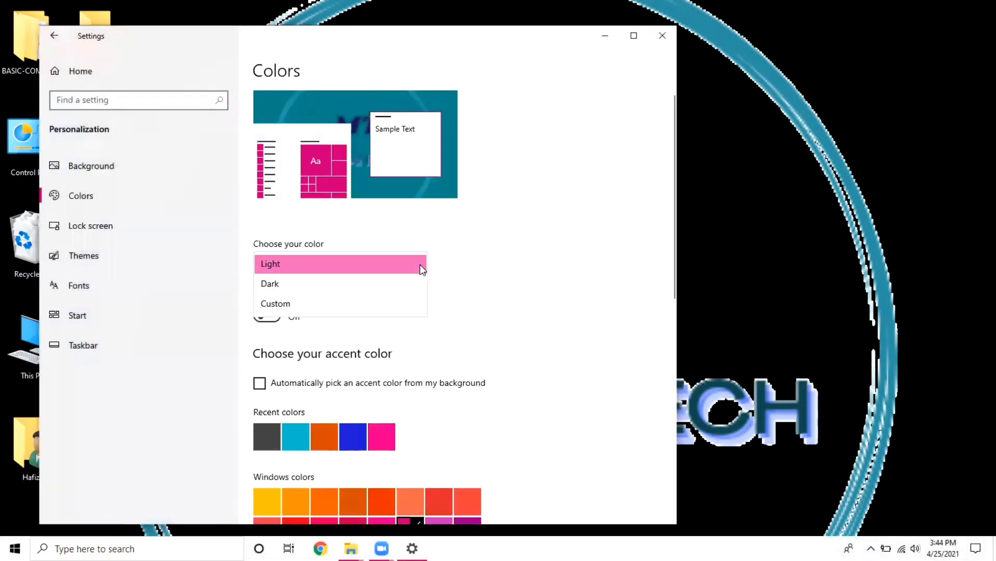
{"action": "left_click", "coordinate": [390, 302]}
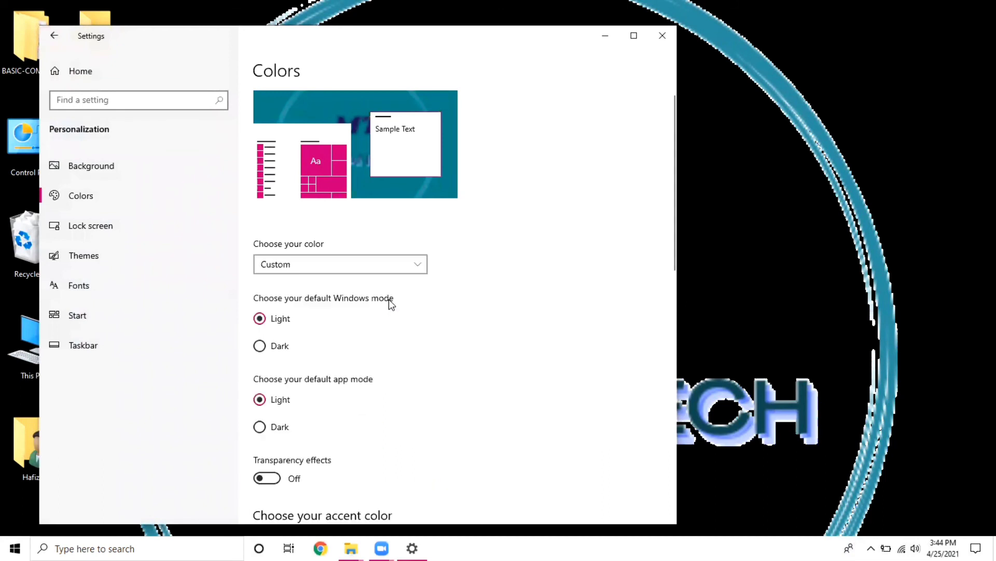
{"action": "left_click", "coordinate": [423, 263]}
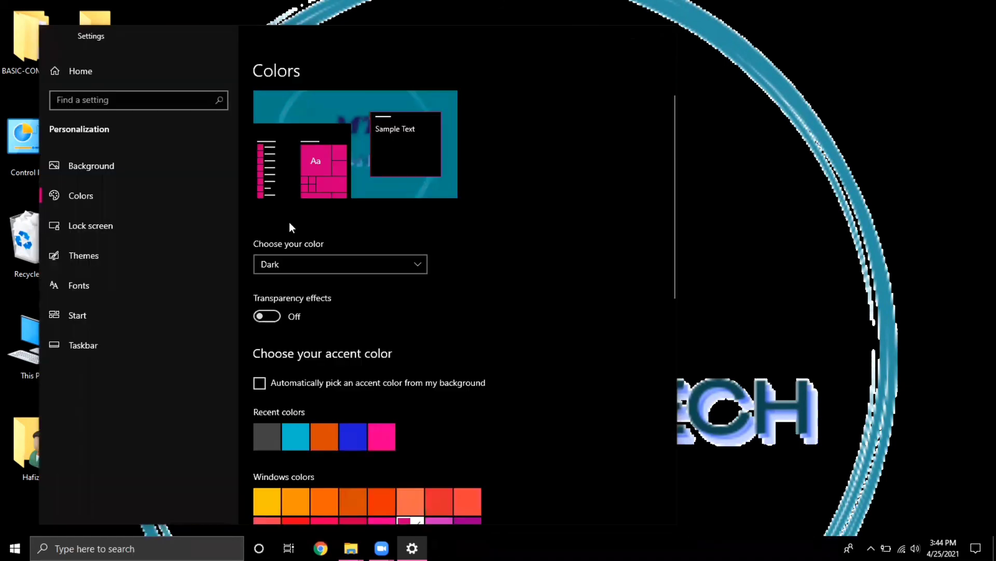
{"action": "left_click", "coordinate": [422, 267]}
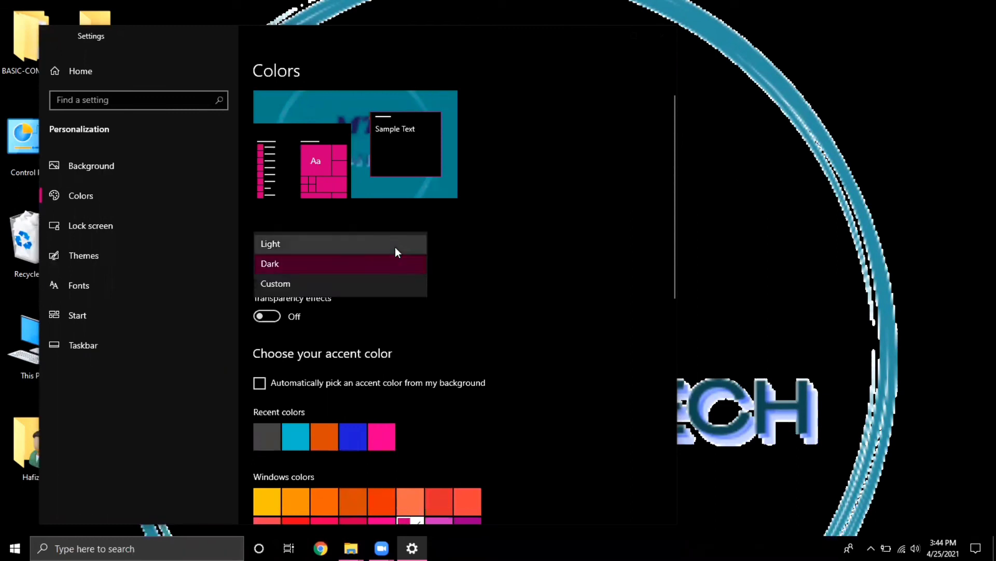
{"action": "left_click", "coordinate": [397, 284]}
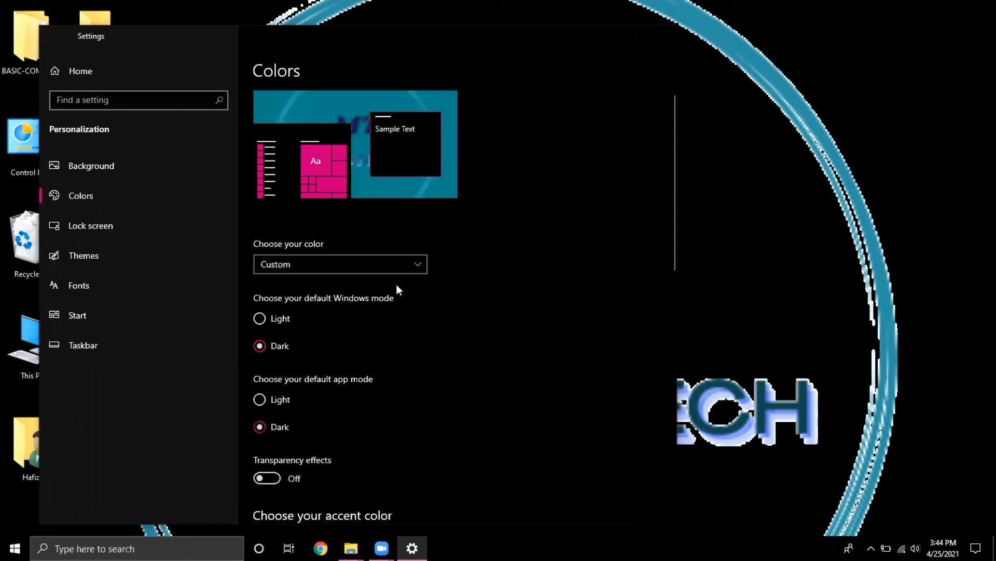
{"action": "left_click", "coordinate": [419, 267]}
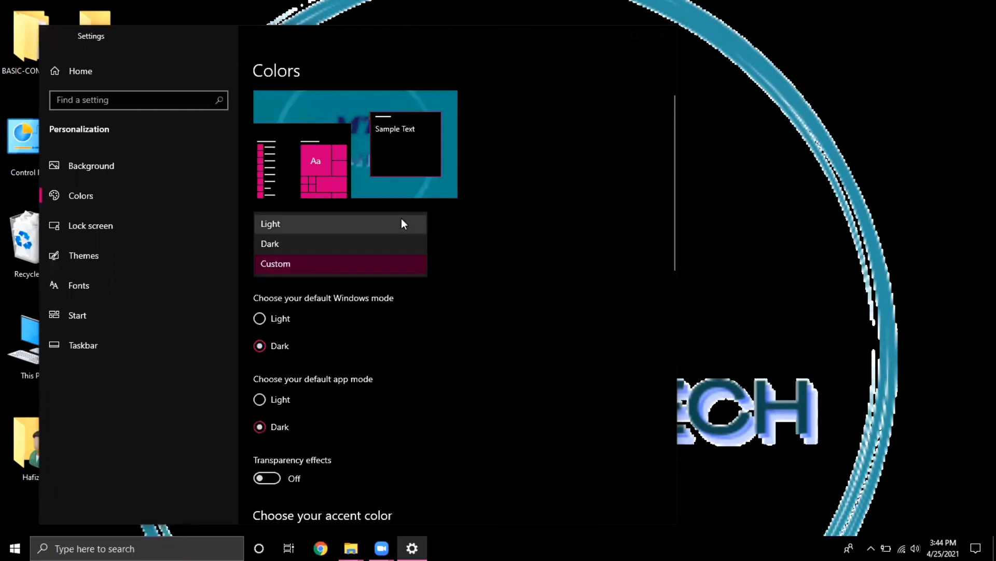
{"action": "left_click", "coordinate": [402, 219]}
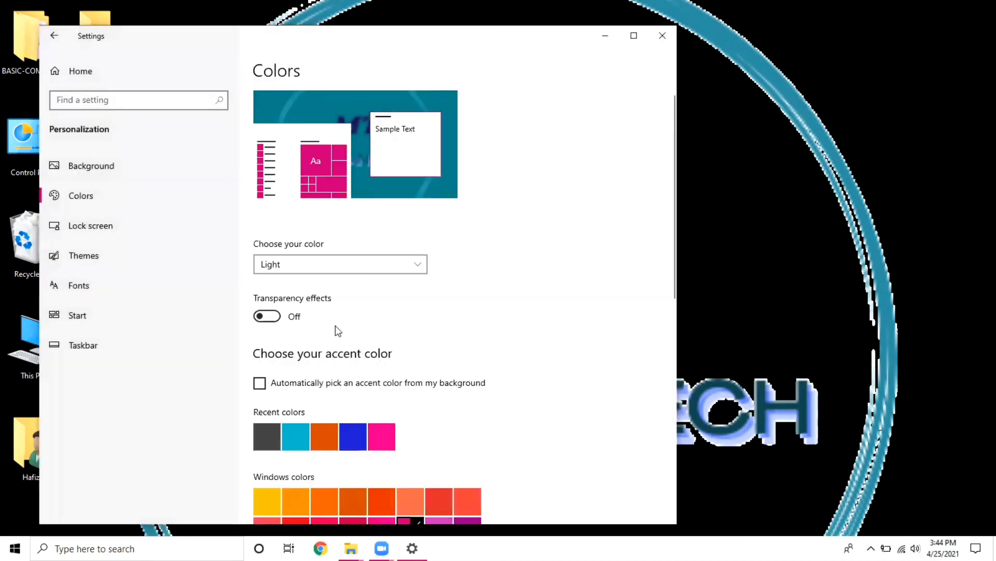
{"action": "left_click", "coordinate": [266, 316]}
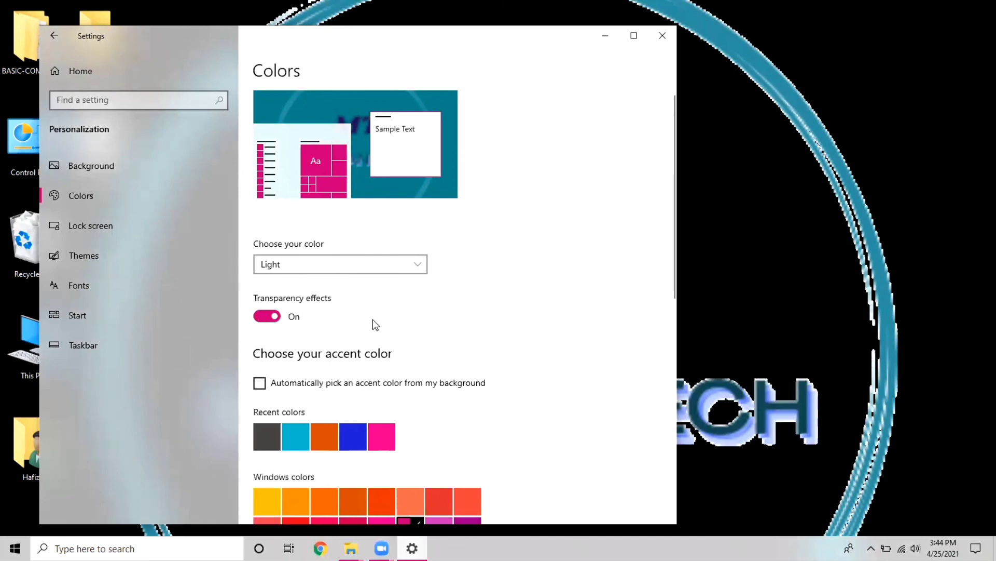
Step: Change the desktop background type from Slideshow to Picture and close Settings
{"action": "left_click", "coordinate": [129, 165]}
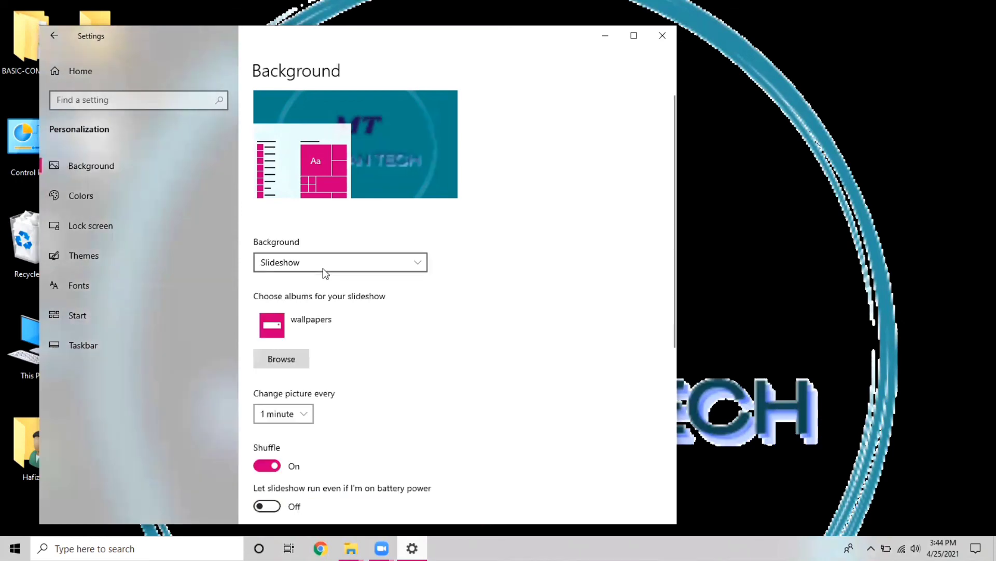
{"action": "left_click", "coordinate": [361, 266]}
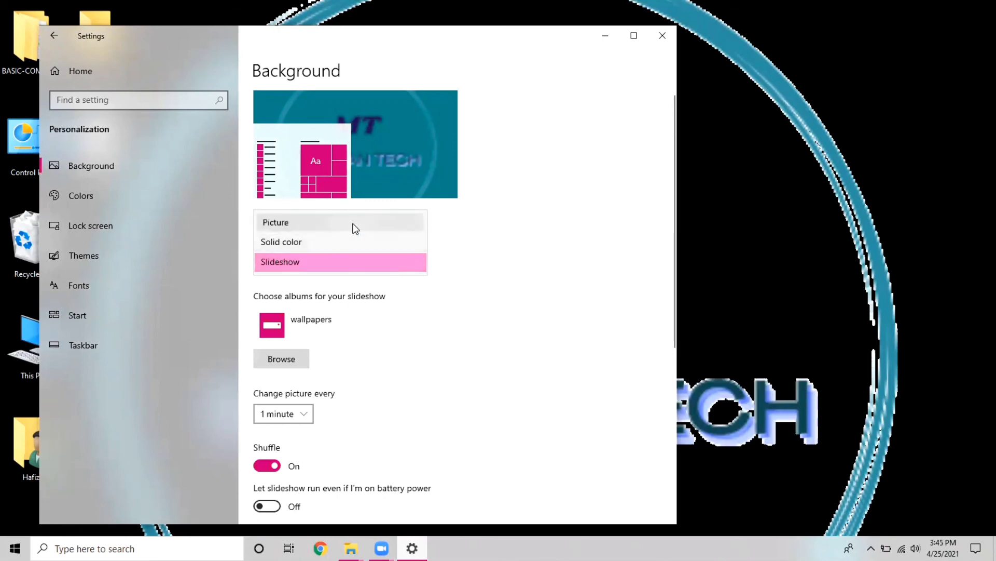
{"action": "left_click", "coordinate": [355, 228]}
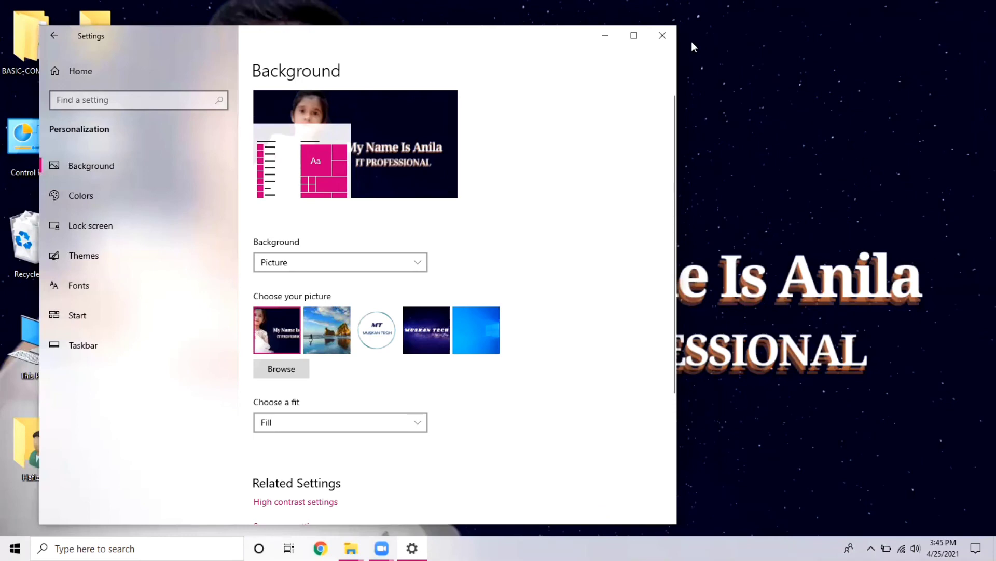
{"action": "left_click", "coordinate": [669, 38]}
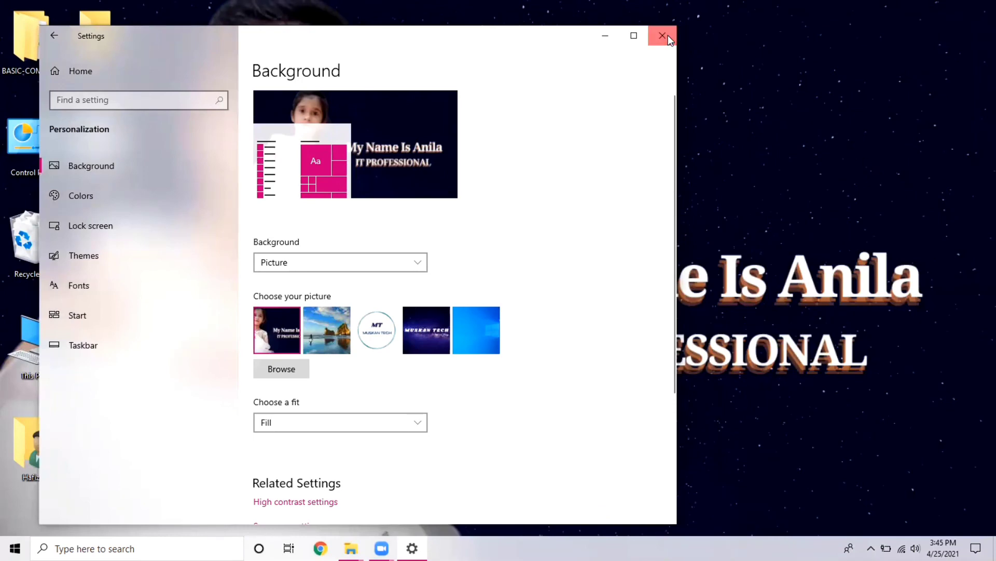